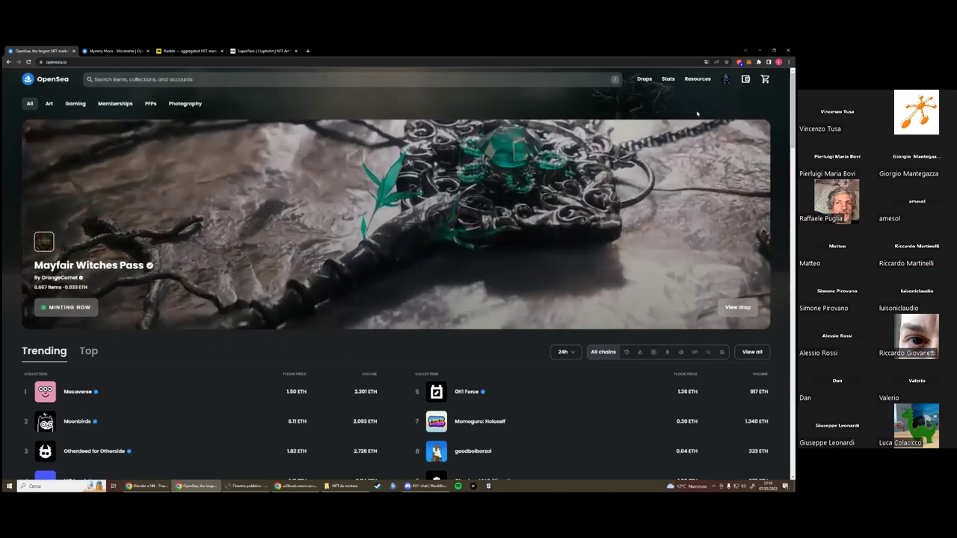
Step: Open the form for creating a new NFT item from the account options
{"action": "mouse_move", "coordinate": [727, 84]}
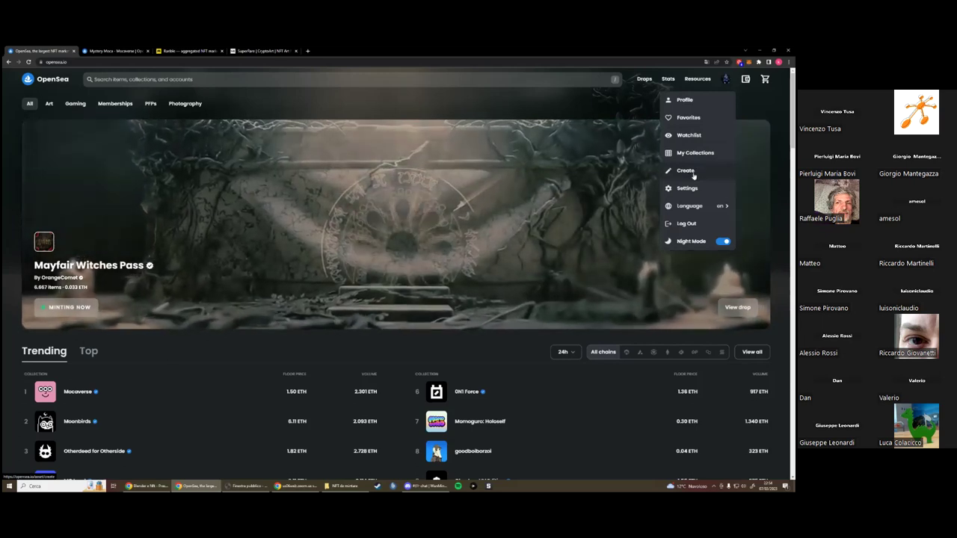
{"action": "left_click", "coordinate": [694, 174]}
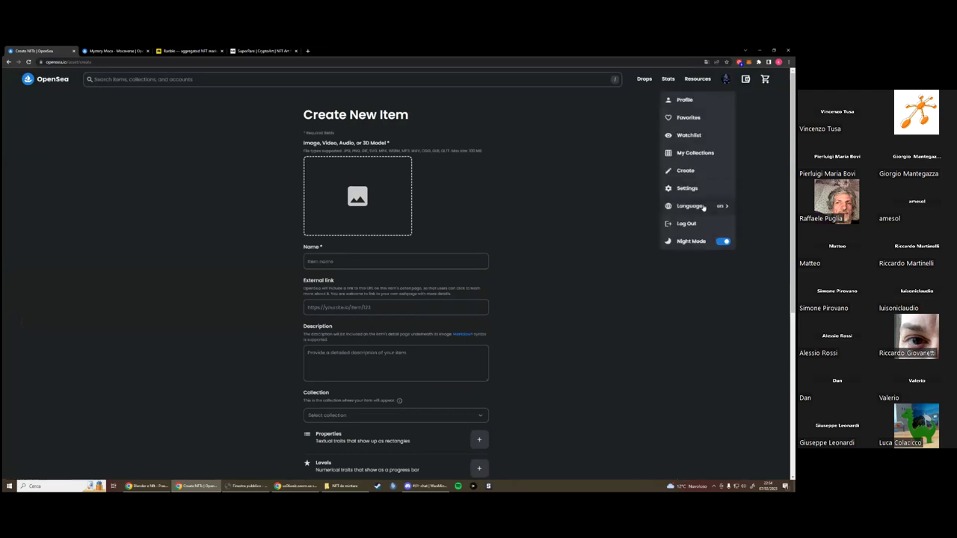
{"action": "left_click", "coordinate": [729, 210]}
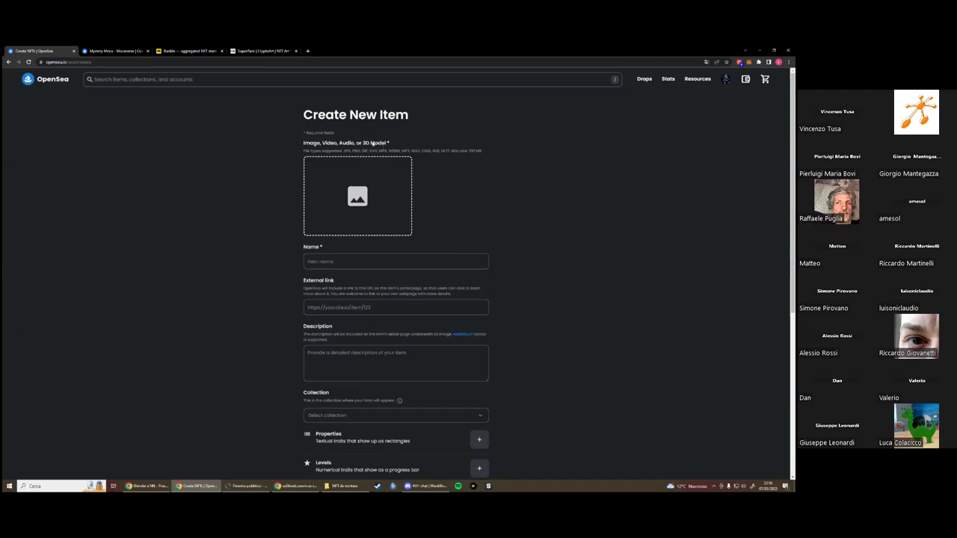
Step: Check the supported media file types and add the animated gym scene file from the NFT folder as the item's media
{"action": "scroll", "coordinate": [316, 175], "scroll_direction": "down", "scroll_amount": 1}
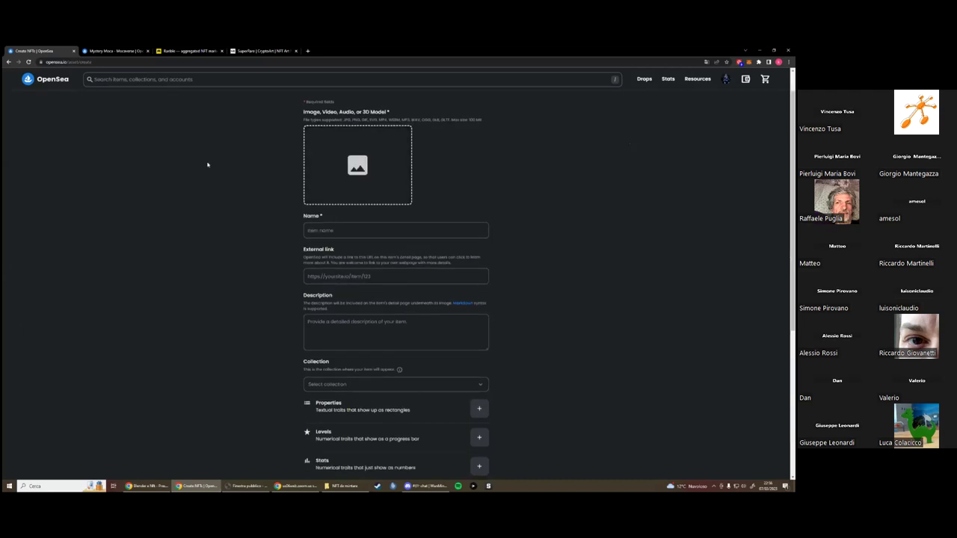
{"action": "scroll", "coordinate": [448, 149], "scroll_direction": "up", "scroll_amount": 1}
{"action": "left_click_drag", "start_coordinate": [451, 151], "coordinate": [483, 152]}
{"action": "left_click", "coordinate": [482, 153]}
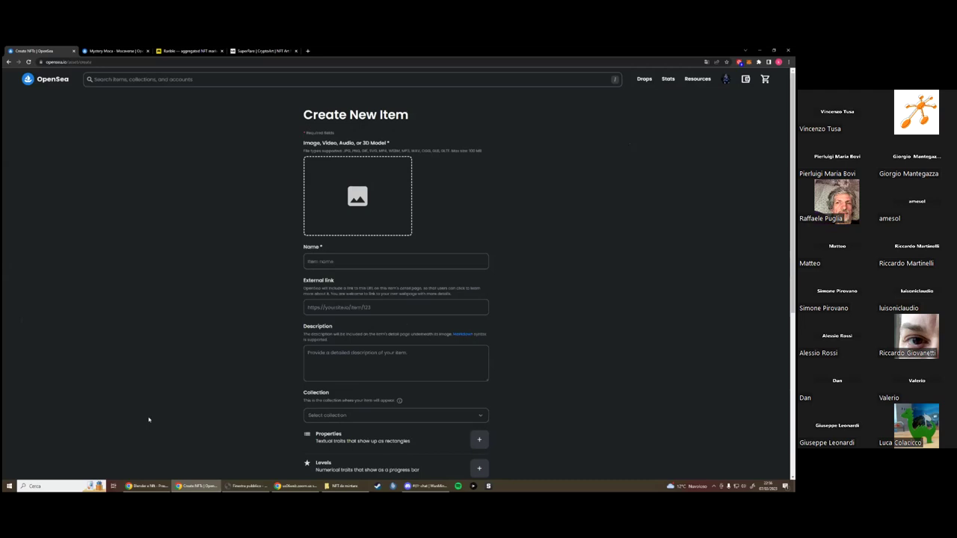
{"action": "left_click", "coordinate": [346, 486]}
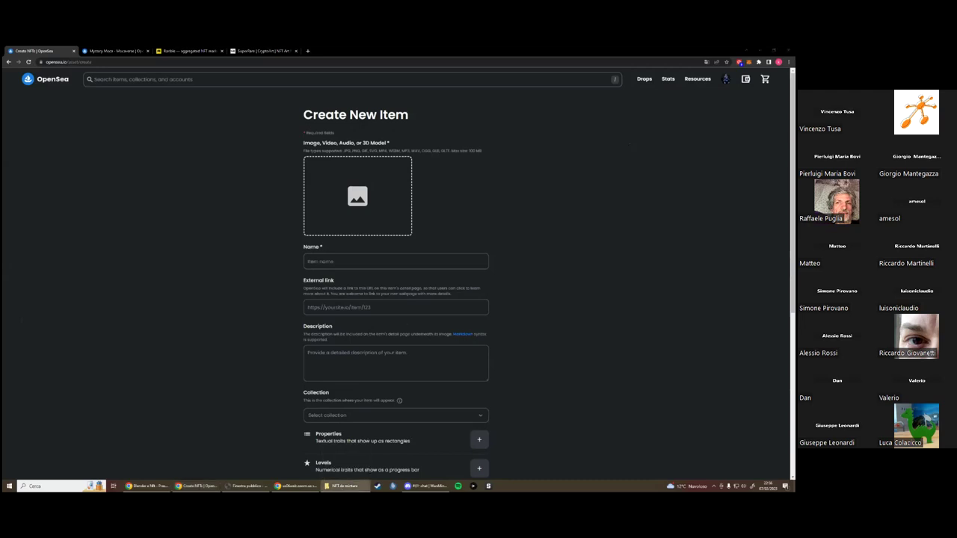
{"action": "left_click_drag", "start_coordinate": [4, 216], "coordinate": [351, 209]}
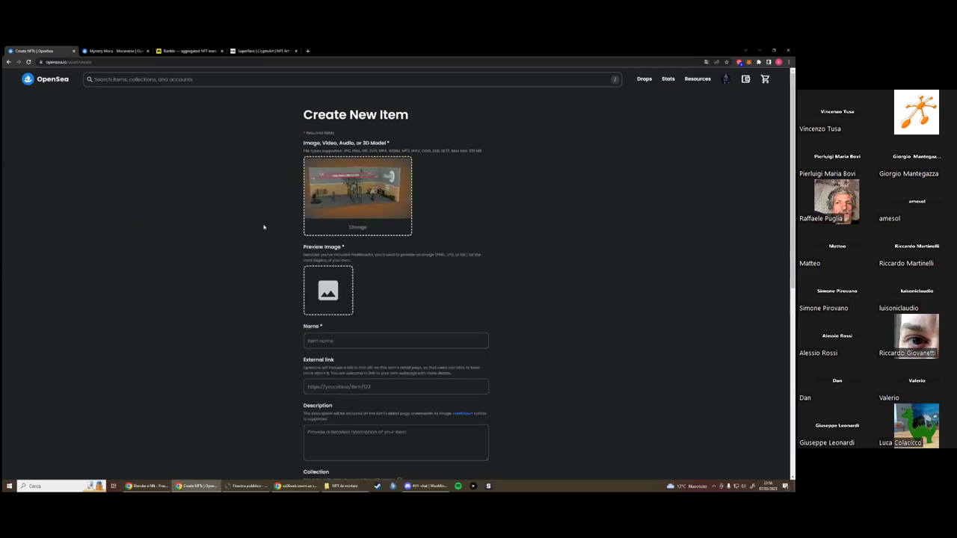
{"action": "mouse_move", "coordinate": [375, 206]}
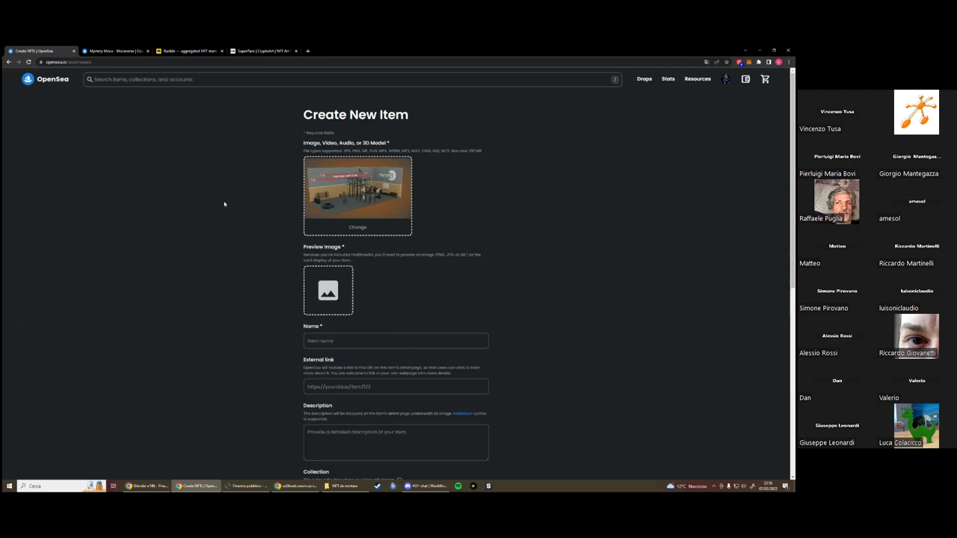
Step: Add the gym scene picture from the NFT folder as the item's preview image
{"action": "scroll", "coordinate": [226, 207], "scroll_direction": "down", "scroll_amount": 1}
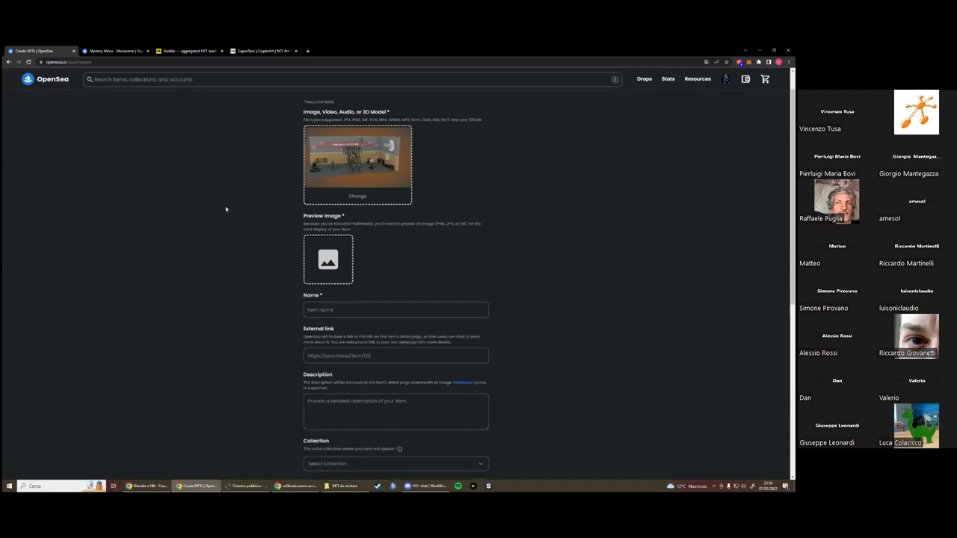
{"action": "scroll", "coordinate": [226, 209], "scroll_direction": "down", "scroll_amount": 1}
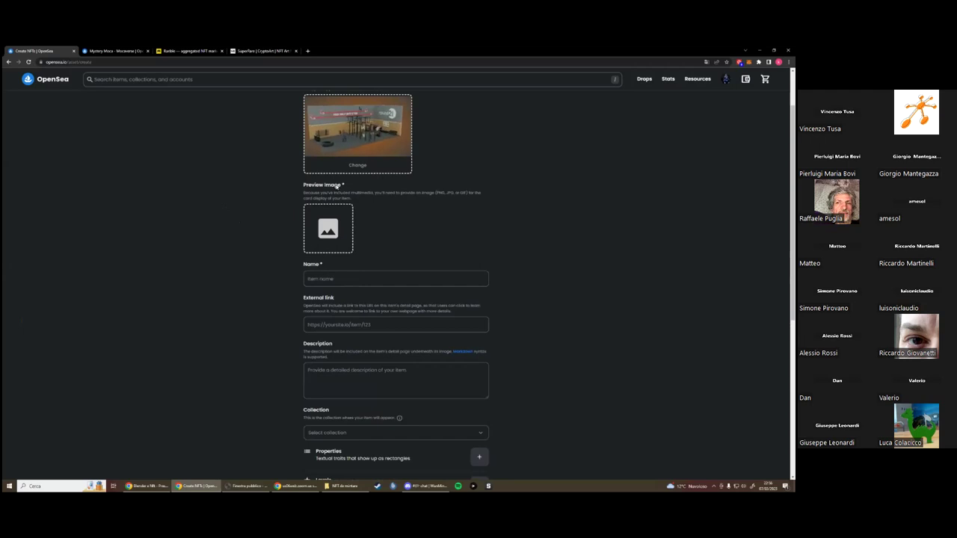
{"action": "left_click_drag", "start_coordinate": [318, 190], "coordinate": [329, 231]}
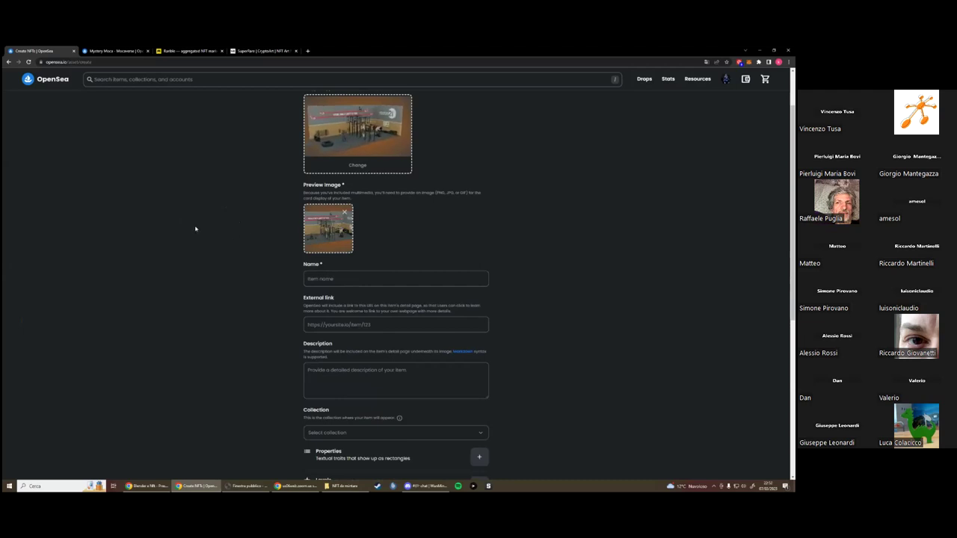
Step: Name the item "Your only limit is you"
{"action": "scroll", "coordinate": [217, 233], "scroll_direction": "down", "scroll_amount": 1}
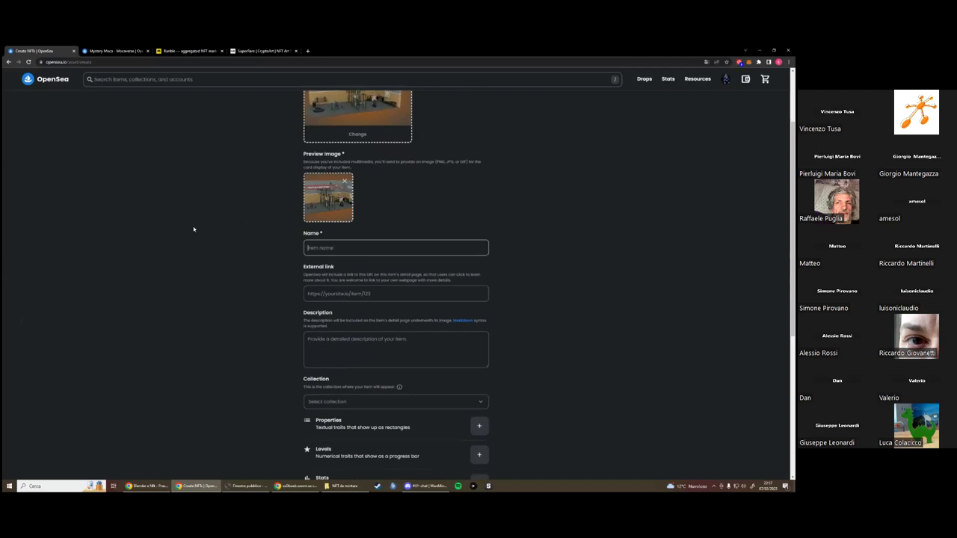
{"action": "type", "text": "Your"}
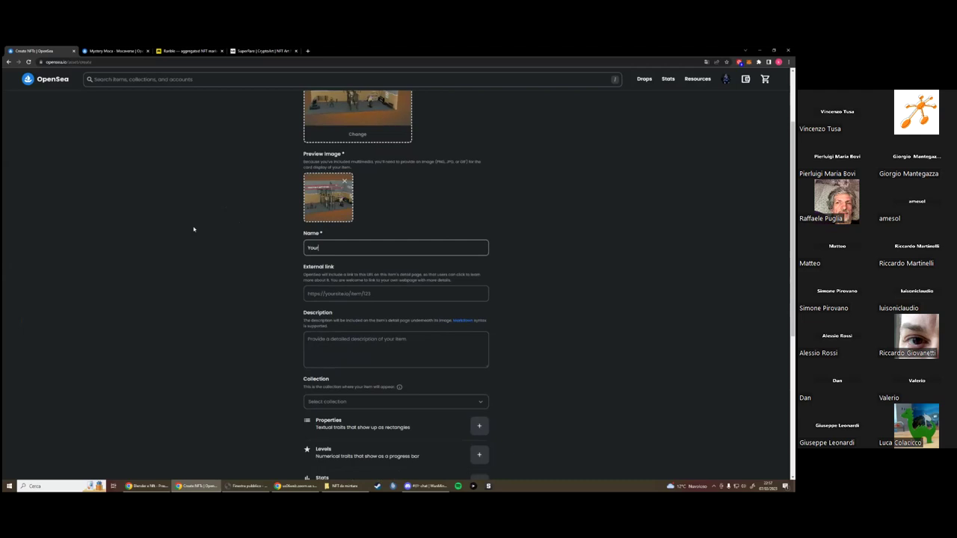
{"action": "type", "text": " only limit is you"}
{"action": "left_click", "coordinate": [210, 218]}
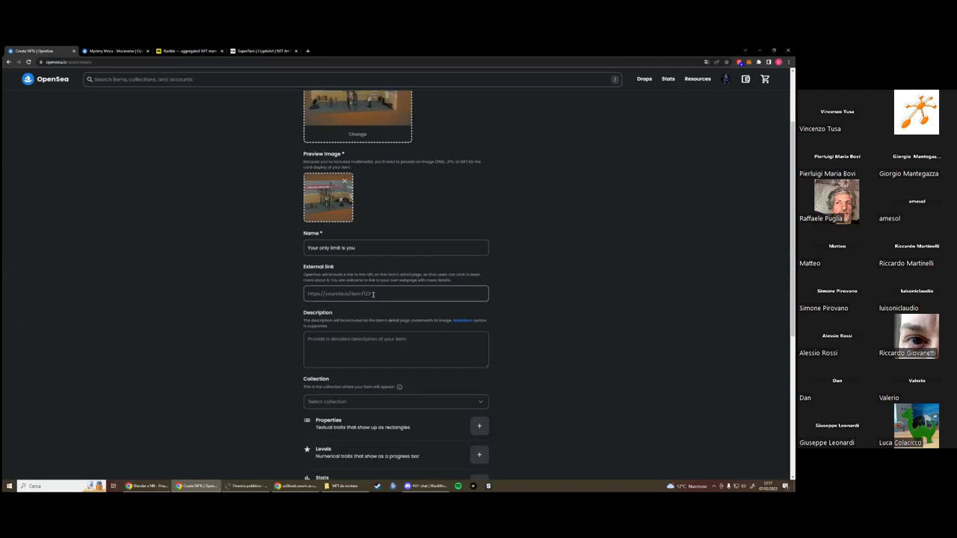
Step: Examine the form's external link, description, collection, traits, unlockable content and supply options, and the available blockchains
{"action": "scroll", "coordinate": [281, 278], "scroll_direction": "up", "scroll_amount": 1}
{"action": "scroll", "coordinate": [280, 278], "scroll_direction": "up", "scroll_amount": 3}
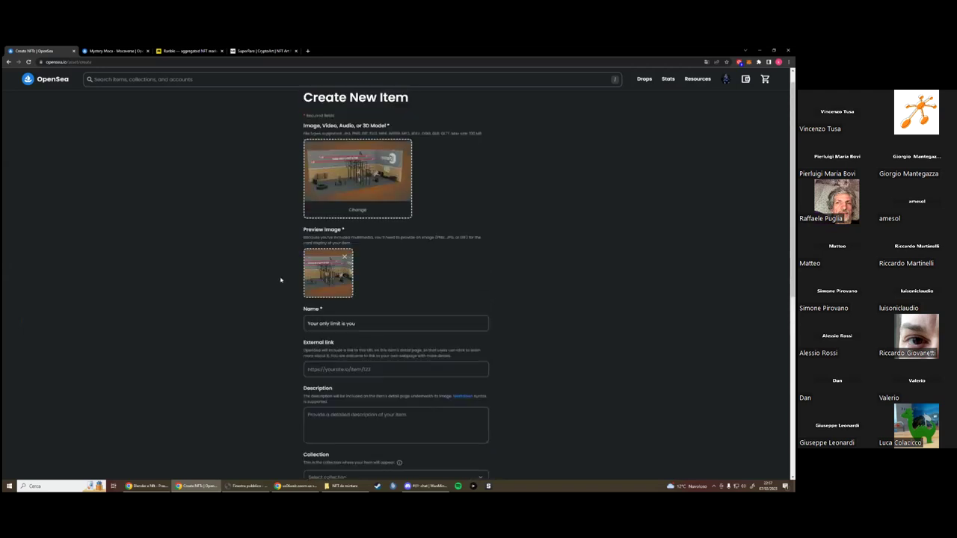
{"action": "scroll", "coordinate": [269, 269], "scroll_direction": "down", "scroll_amount": 1}
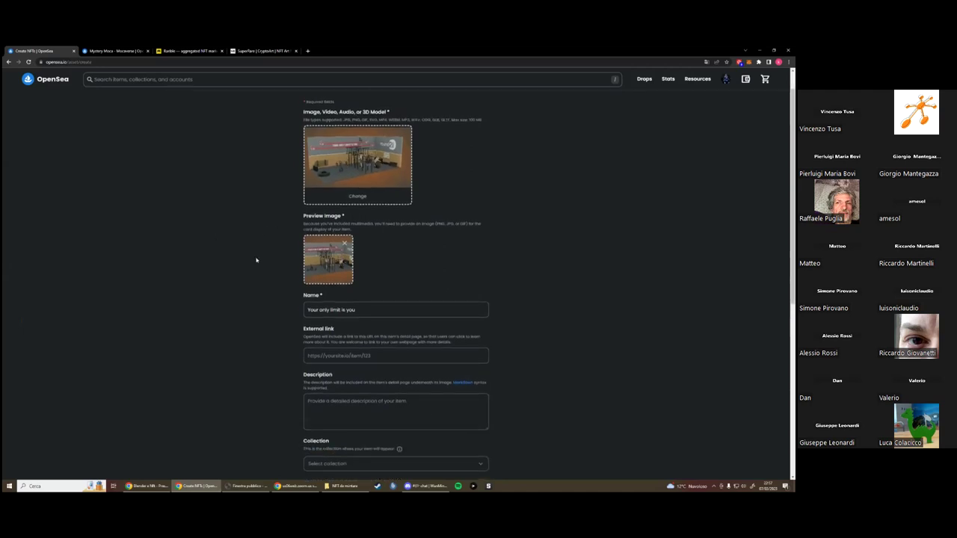
{"action": "scroll", "coordinate": [346, 282], "scroll_direction": "down", "scroll_amount": 1}
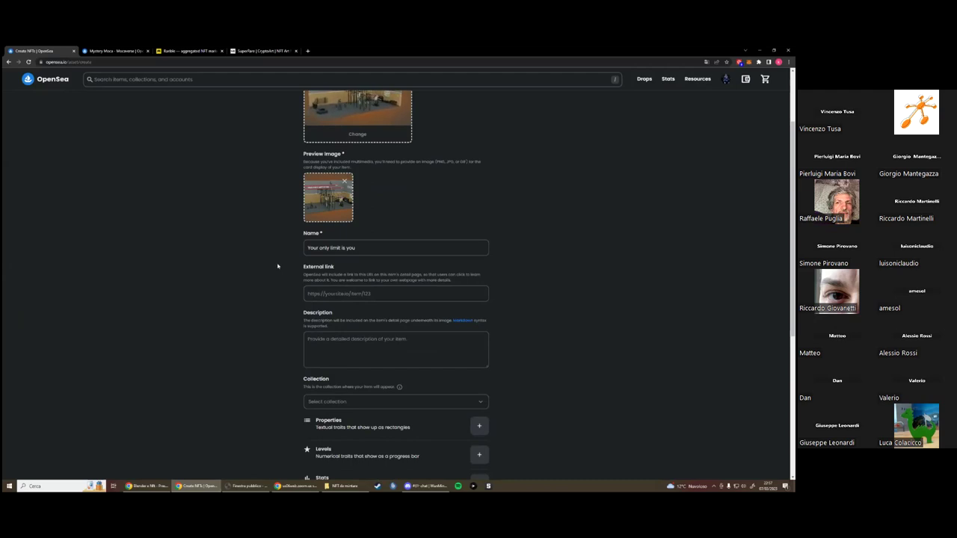
{"action": "scroll", "coordinate": [265, 265], "scroll_direction": "down", "scroll_amount": 1}
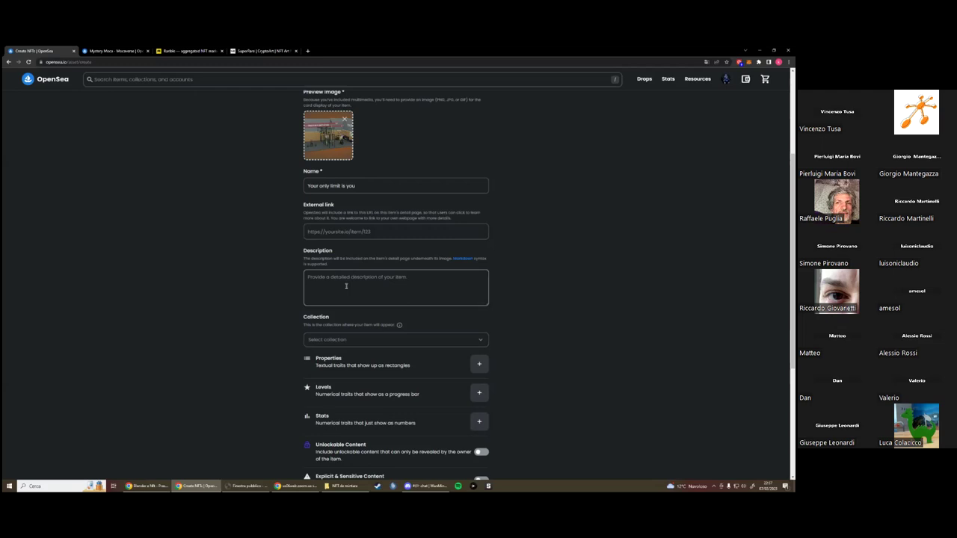
{"action": "scroll", "coordinate": [274, 277], "scroll_direction": "down", "scroll_amount": 3}
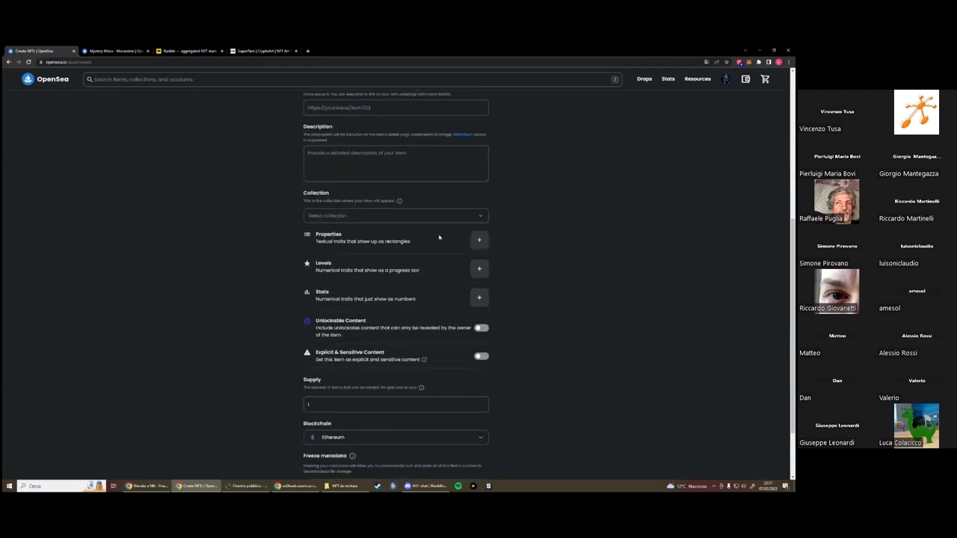
{"action": "left_click", "coordinate": [482, 216]}
{"action": "left_click", "coordinate": [482, 216]}
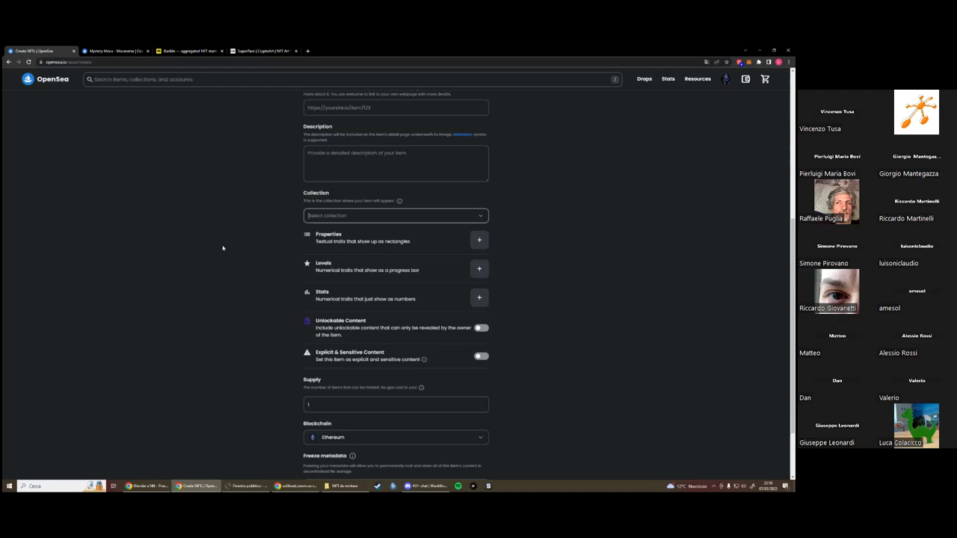
{"action": "scroll", "coordinate": [239, 265], "scroll_direction": "down", "scroll_amount": 2}
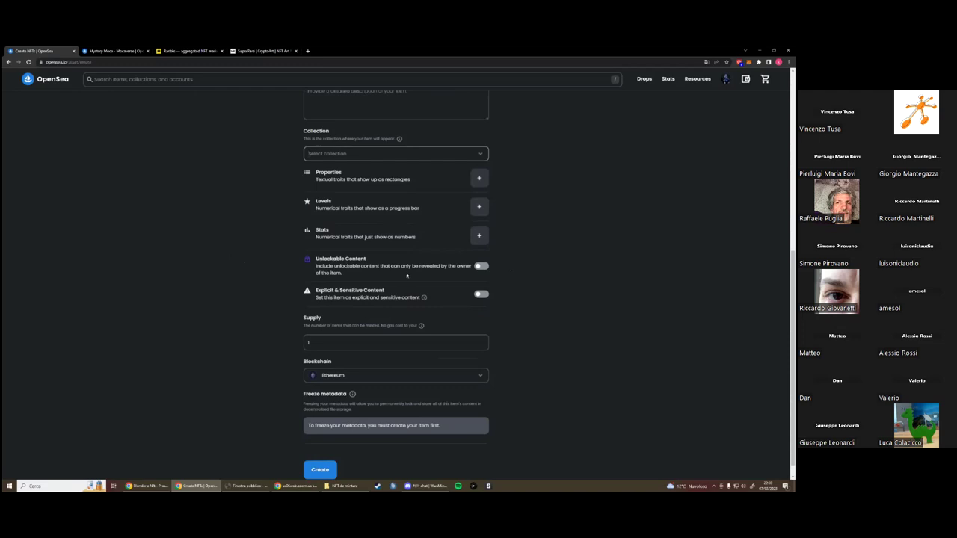
{"action": "scroll", "coordinate": [410, 284], "scroll_direction": "down", "scroll_amount": 1}
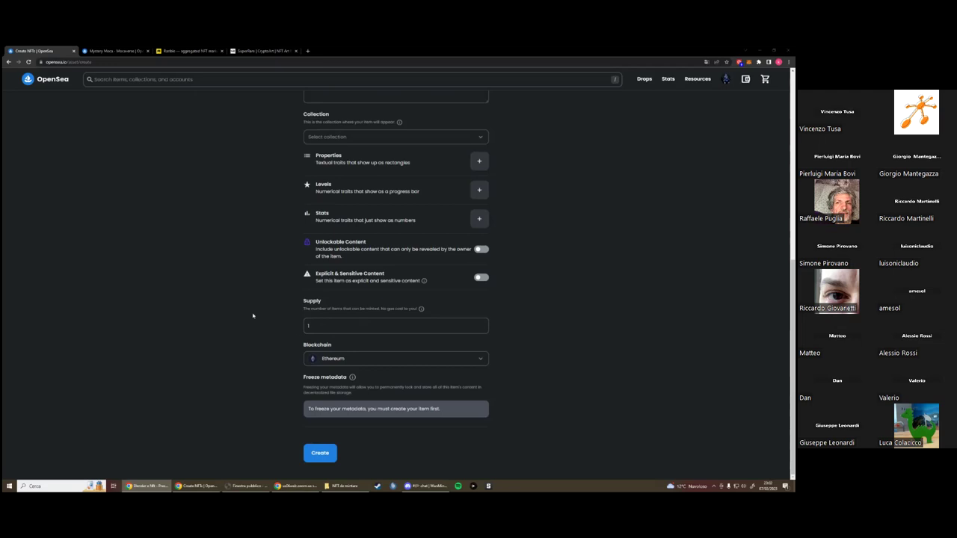
{"action": "left_click", "coordinate": [395, 359]}
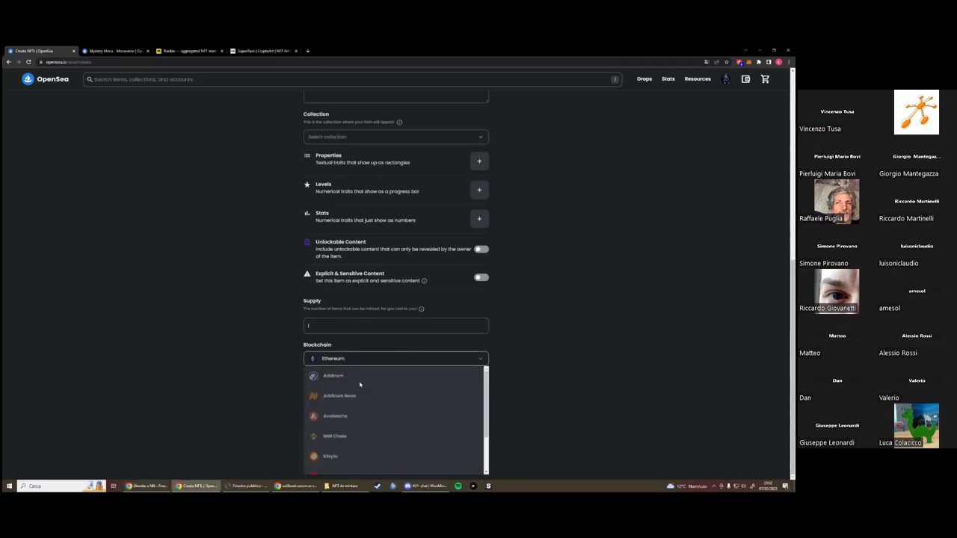
{"action": "scroll", "coordinate": [366, 385], "scroll_direction": "down", "scroll_amount": 1}
{"action": "left_click", "coordinate": [500, 358]}
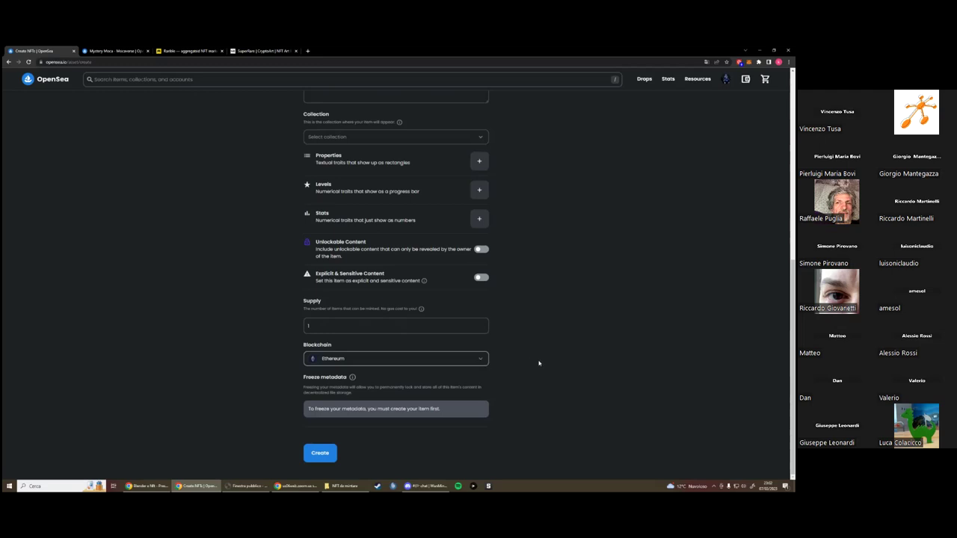
Step: Set the item's blockchain to Polygon
{"action": "left_click", "coordinate": [483, 360]}
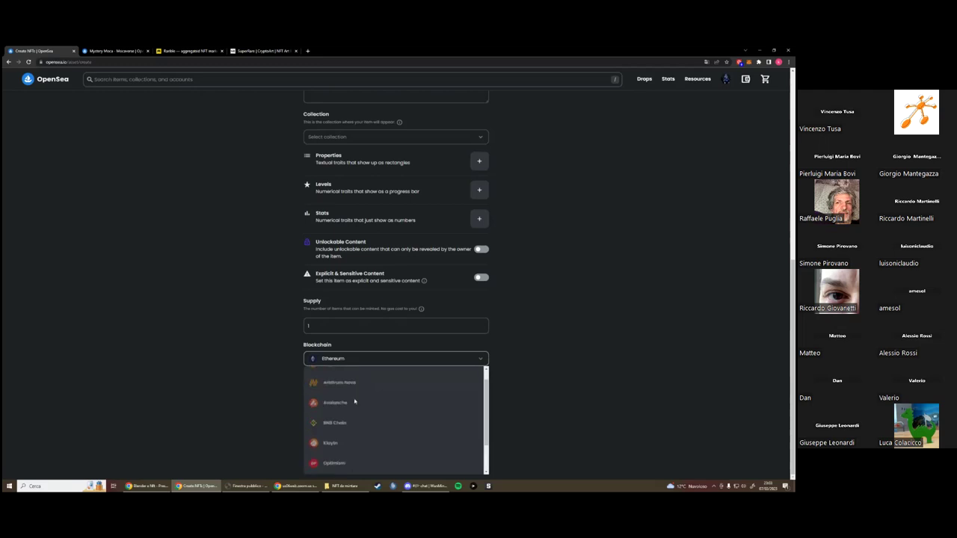
{"action": "scroll", "coordinate": [343, 398], "scroll_direction": "down", "scroll_amount": 1}
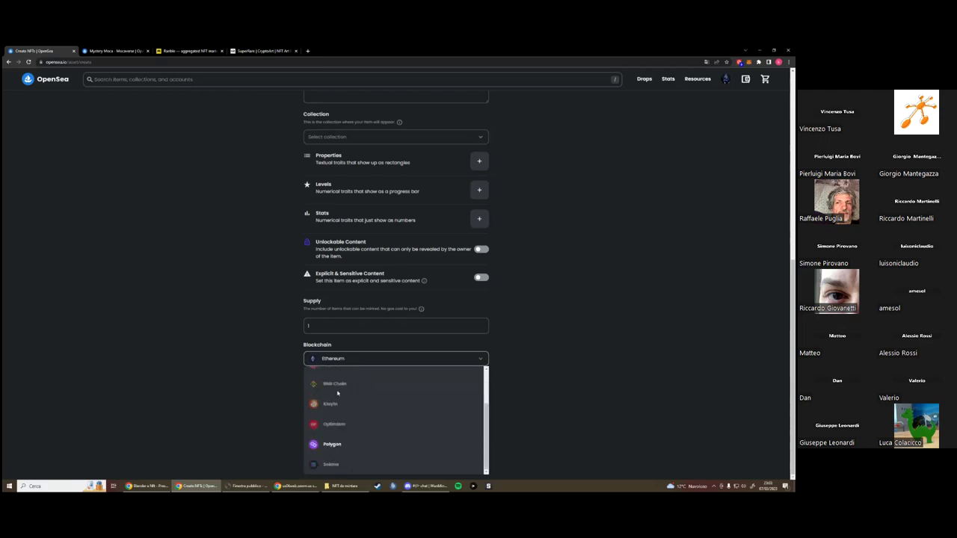
{"action": "left_click", "coordinate": [343, 447]}
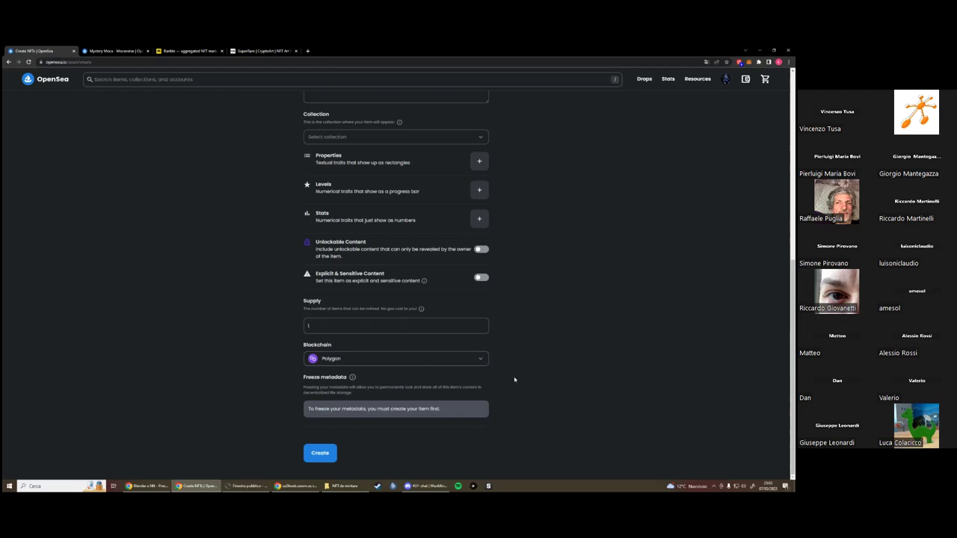
Step: Create the item and complete the human verification by selecting all images with traffic lights
{"action": "left_click", "coordinate": [319, 454]}
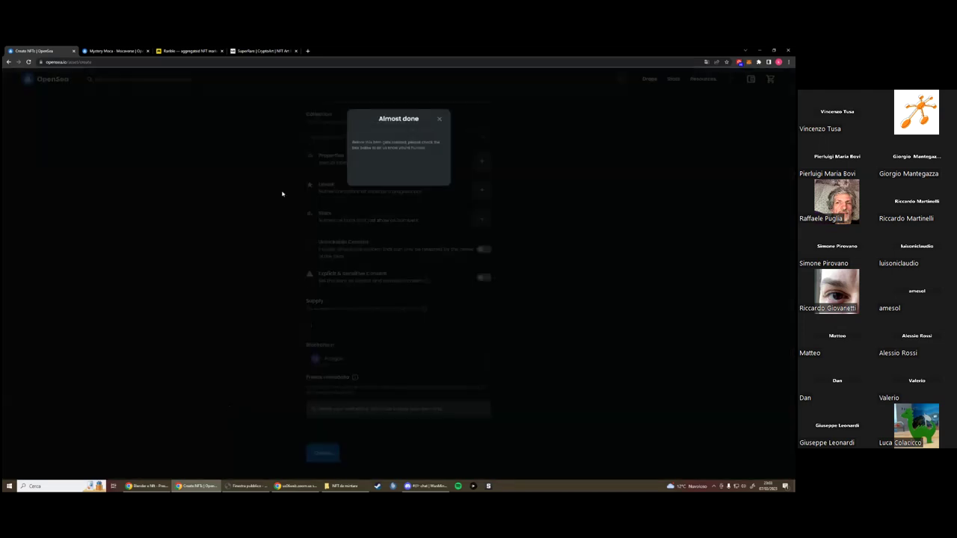
{"action": "left_click", "coordinate": [360, 166]}
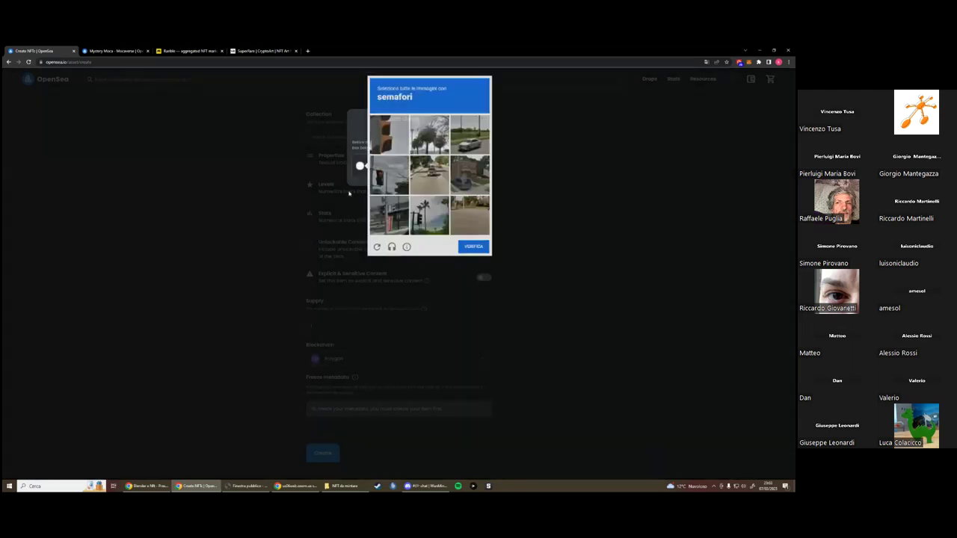
{"action": "left_click", "coordinate": [389, 134]}
{"action": "left_click", "coordinate": [389, 175]}
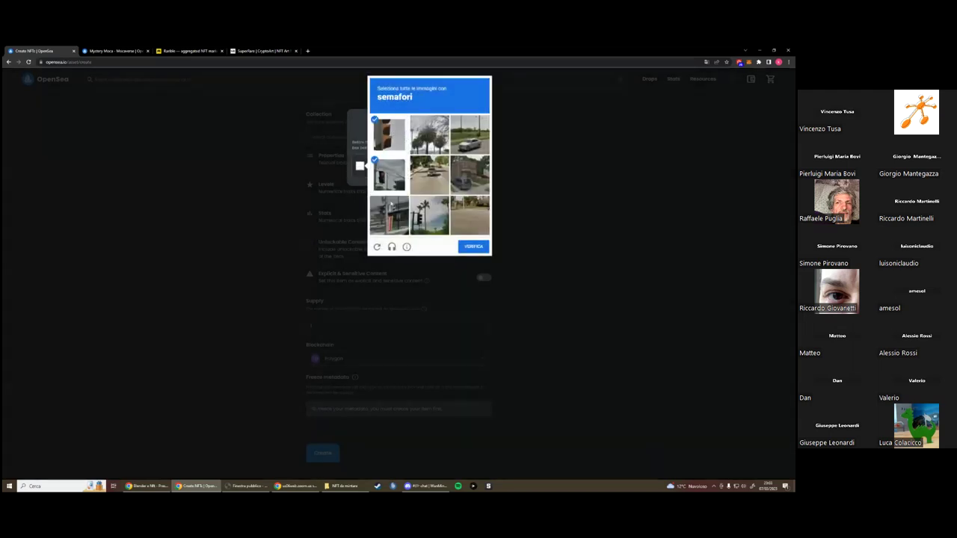
{"action": "left_click", "coordinate": [389, 215]}
{"action": "left_click", "coordinate": [429, 215]}
{"action": "left_click", "coordinate": [481, 248]}
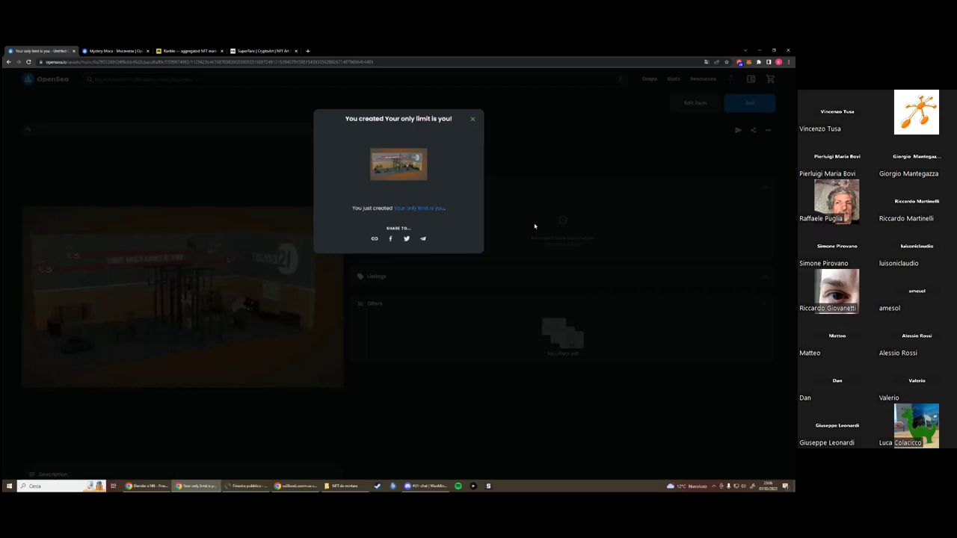
Step: Dismiss the creation notice and examine the new item's page, including its price history, offers, description and activity
{"action": "left_click", "coordinate": [473, 118]}
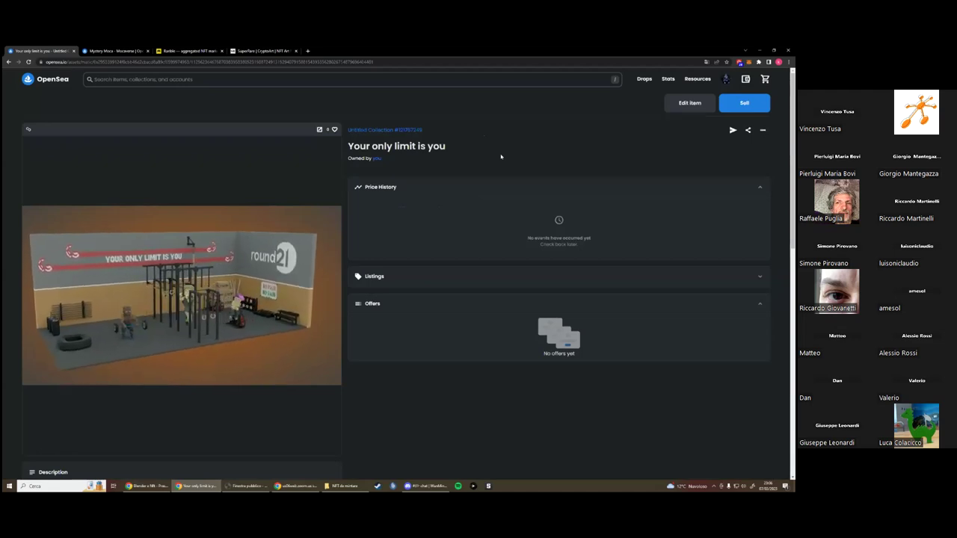
{"action": "scroll", "coordinate": [491, 154], "scroll_direction": "down", "scroll_amount": 1}
{"action": "scroll", "coordinate": [494, 154], "scroll_direction": "up", "scroll_amount": 1}
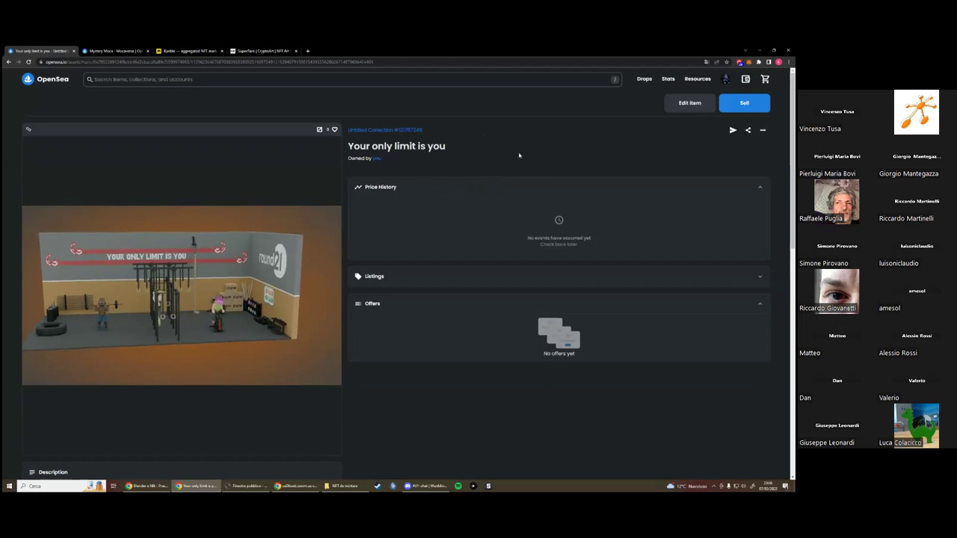
{"action": "scroll", "coordinate": [449, 269], "scroll_direction": "down", "scroll_amount": 2}
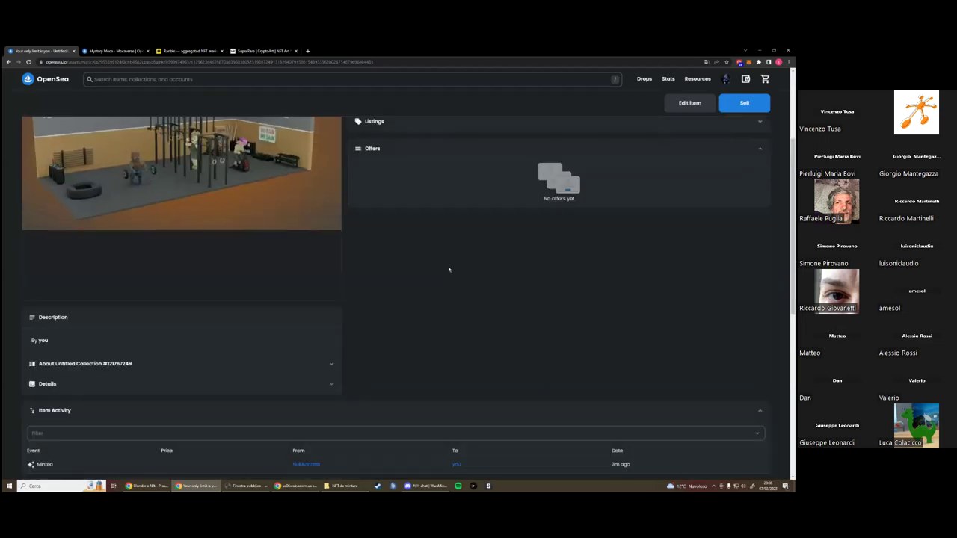
{"action": "scroll", "coordinate": [449, 269], "scroll_direction": "up", "scroll_amount": 2}
{"action": "scroll", "coordinate": [456, 306], "scroll_direction": "down", "scroll_amount": 3}
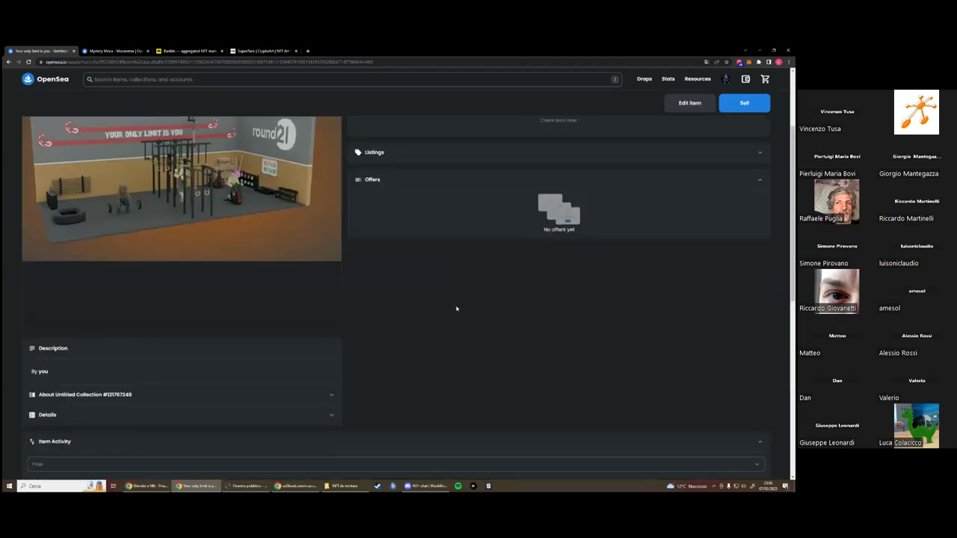
Step: Examine the item's activity, including the exact date of its Minted event, and return to the item's overview
{"action": "scroll", "coordinate": [473, 296], "scroll_direction": "down", "scroll_amount": 1}
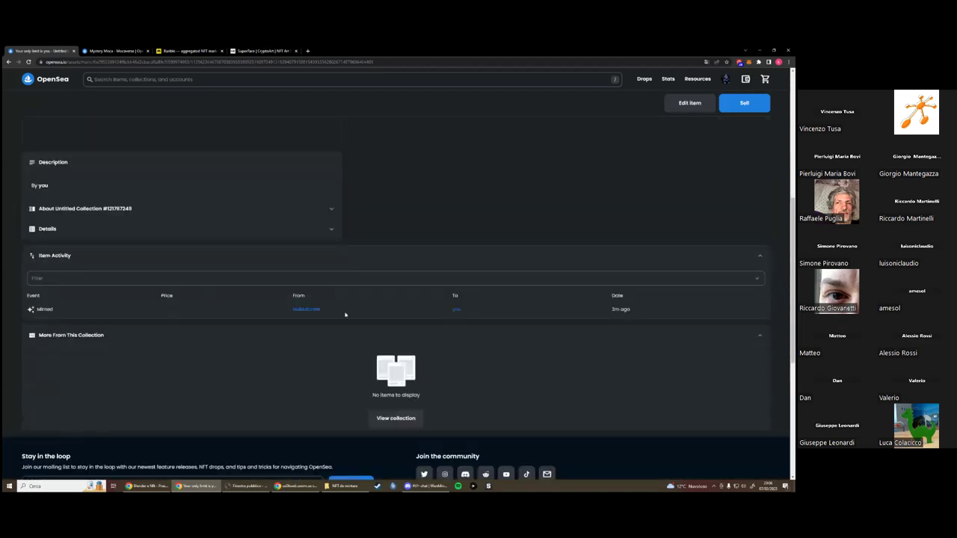
{"action": "scroll", "coordinate": [598, 312], "scroll_direction": "up", "scroll_amount": 3}
{"action": "scroll", "coordinate": [587, 306], "scroll_direction": "down", "scroll_amount": 3}
{"action": "mouse_move", "coordinate": [621, 310]}
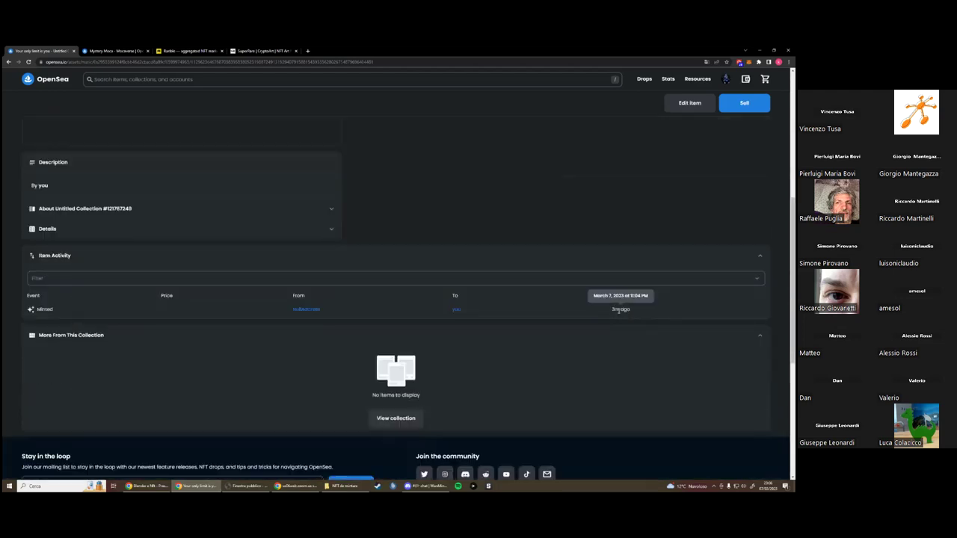
{"action": "scroll", "coordinate": [568, 307], "scroll_direction": "up", "scroll_amount": 3}
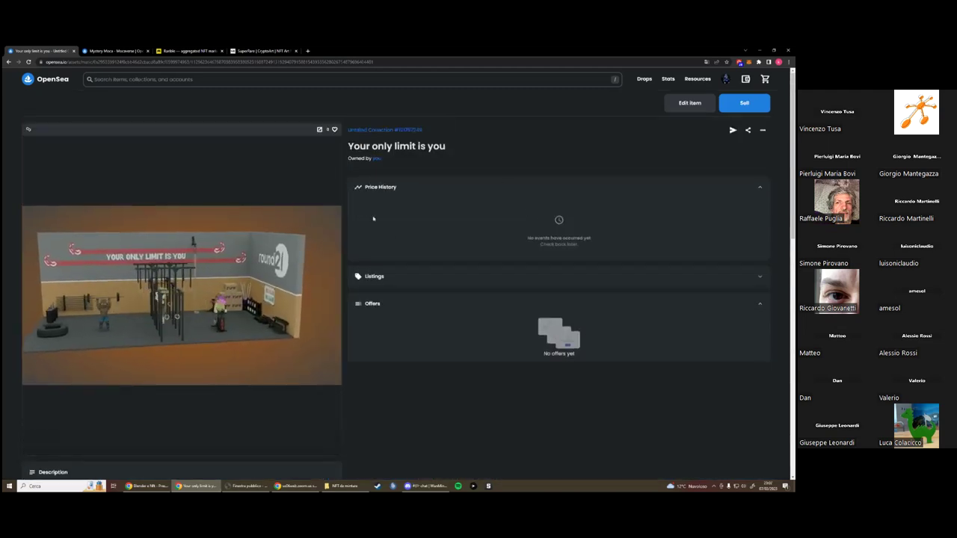
{"action": "scroll", "coordinate": [523, 195], "scroll_direction": "down", "scroll_amount": 1}
{"action": "scroll", "coordinate": [538, 196], "scroll_direction": "up", "scroll_amount": 1}
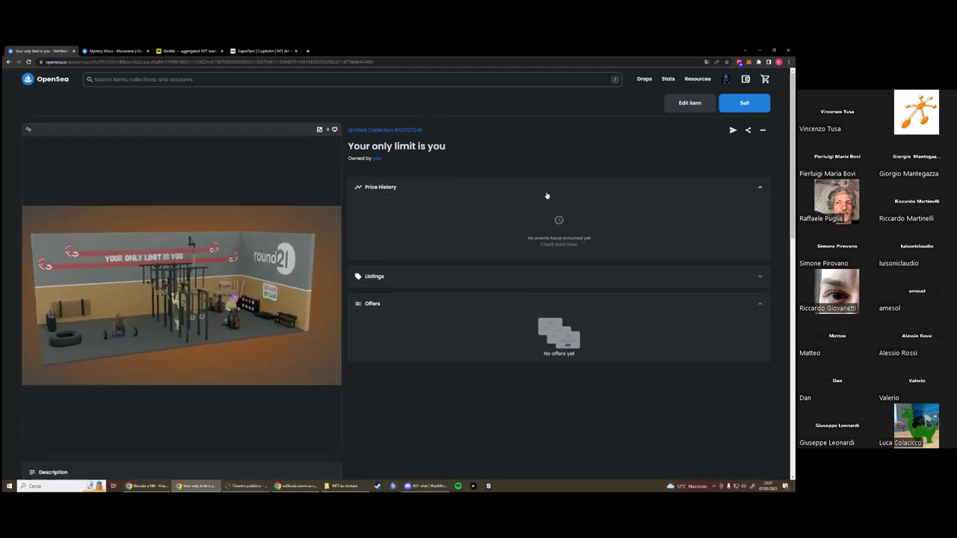
Step: Open the account profile and show the items it has created
{"action": "mouse_move", "coordinate": [724, 79]}
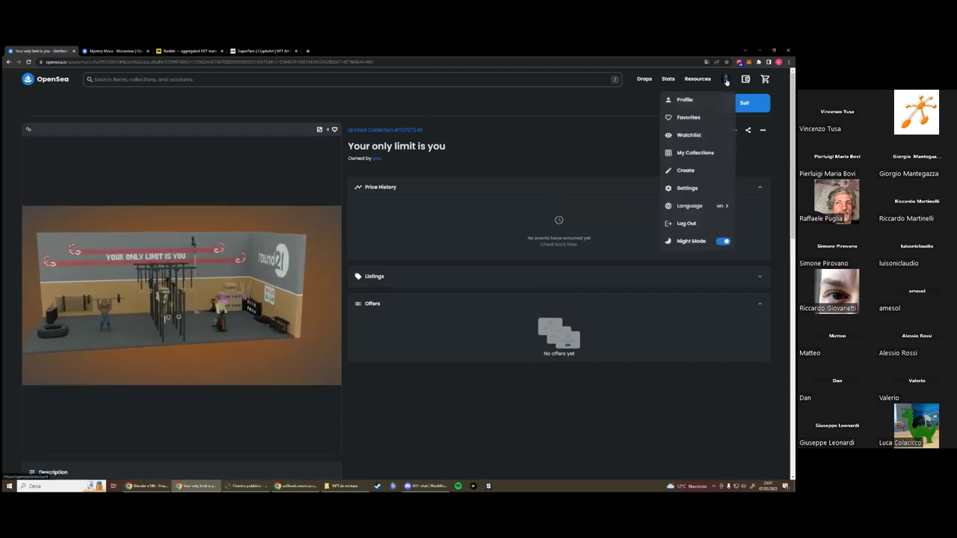
{"action": "left_click", "coordinate": [681, 101]}
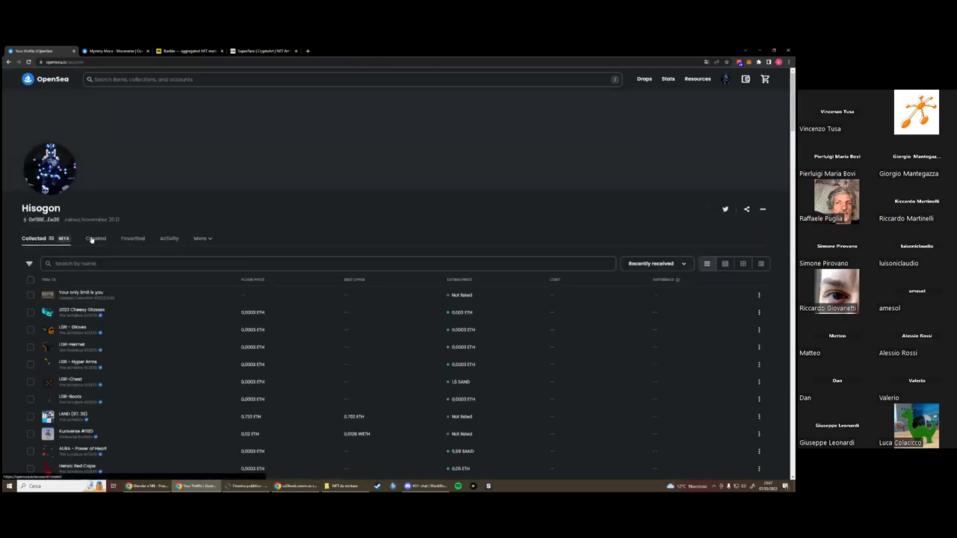
{"action": "left_click", "coordinate": [95, 237]}
{"action": "scroll", "coordinate": [209, 254], "scroll_direction": "down", "scroll_amount": 2}
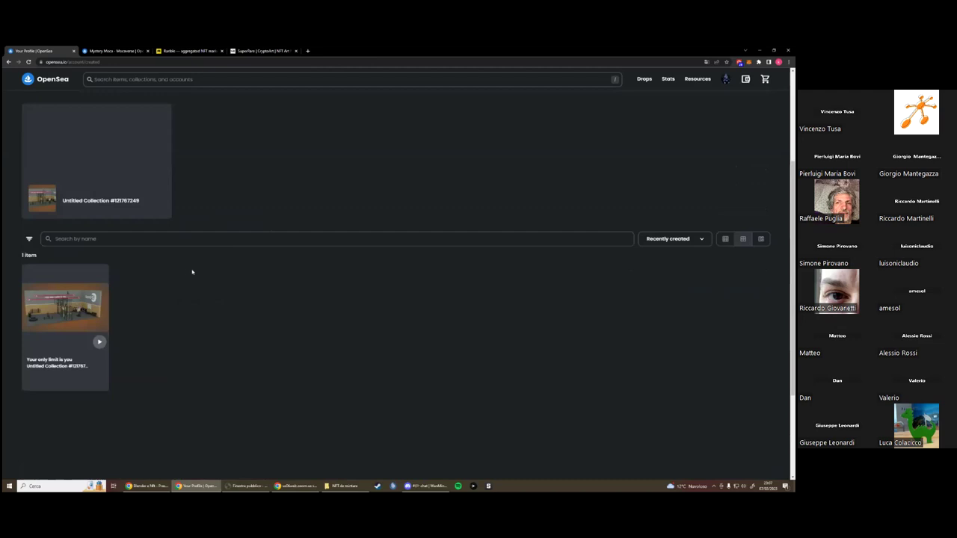
Step: Open the created item "Your only limit is you" and start listing it for sale at a fixed price
{"action": "left_click", "coordinate": [75, 314]}
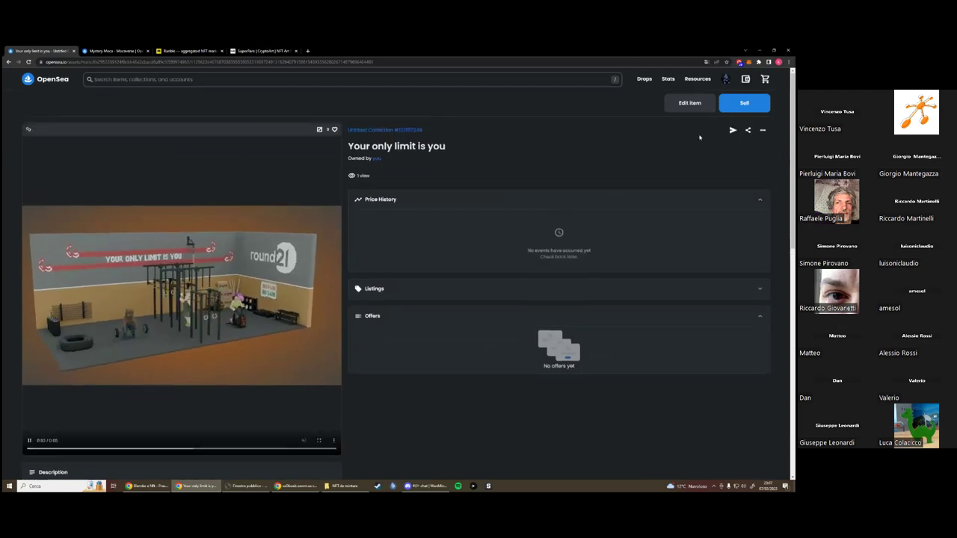
{"action": "left_click", "coordinate": [742, 103]}
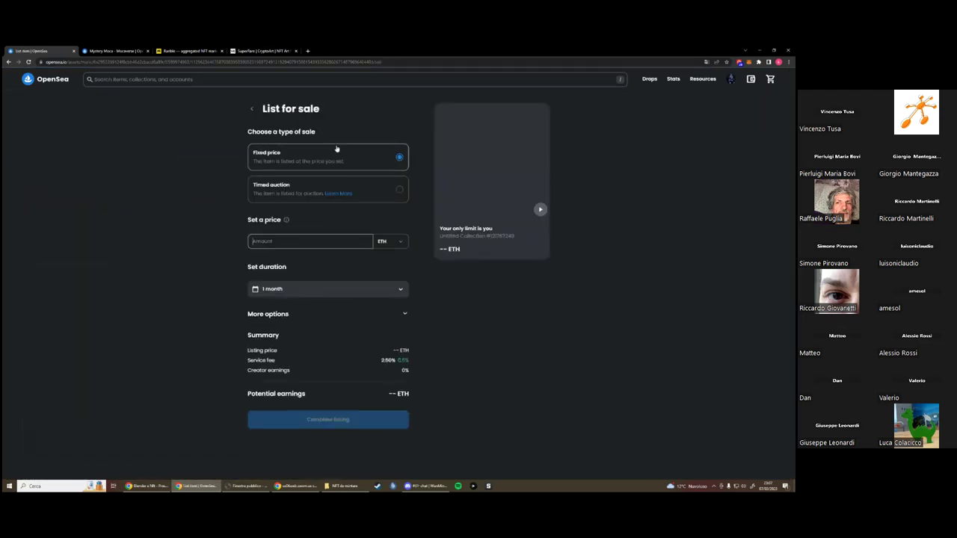
{"action": "left_click", "coordinate": [273, 159]}
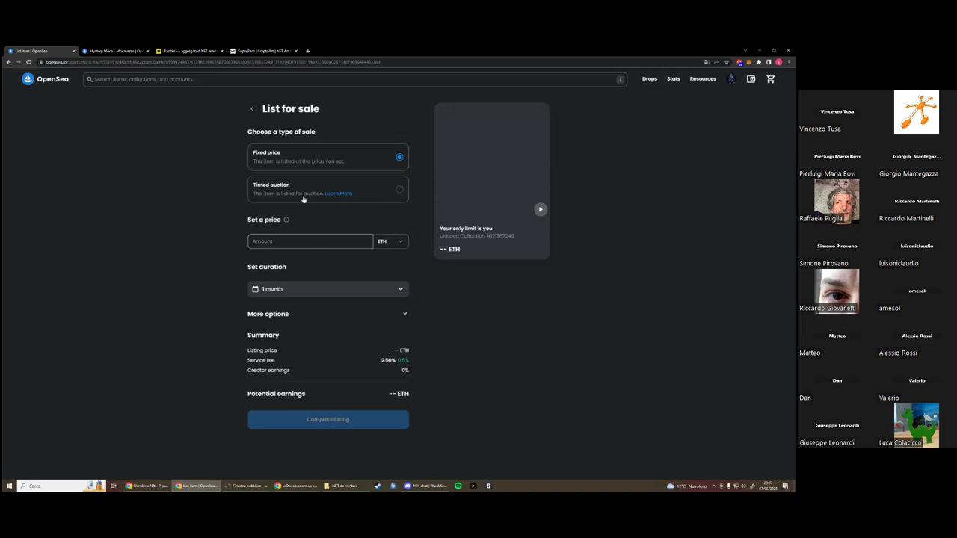
Step: Examine the timed auction's selling methods, starting price and date range options, and return the sale type to Fixed price
{"action": "left_click", "coordinate": [399, 191]}
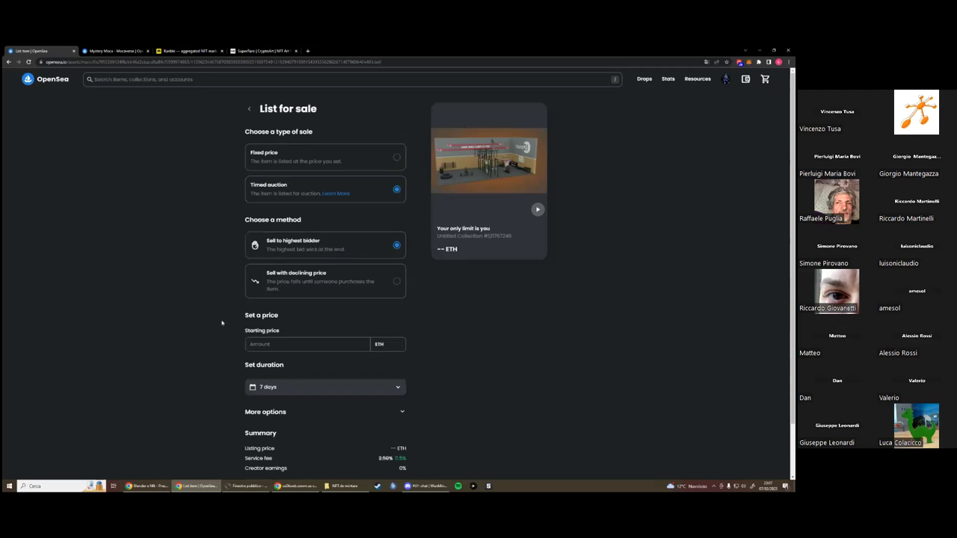
{"action": "scroll", "coordinate": [235, 345], "scroll_direction": "down", "scroll_amount": 1}
{"action": "left_click", "coordinate": [381, 355]}
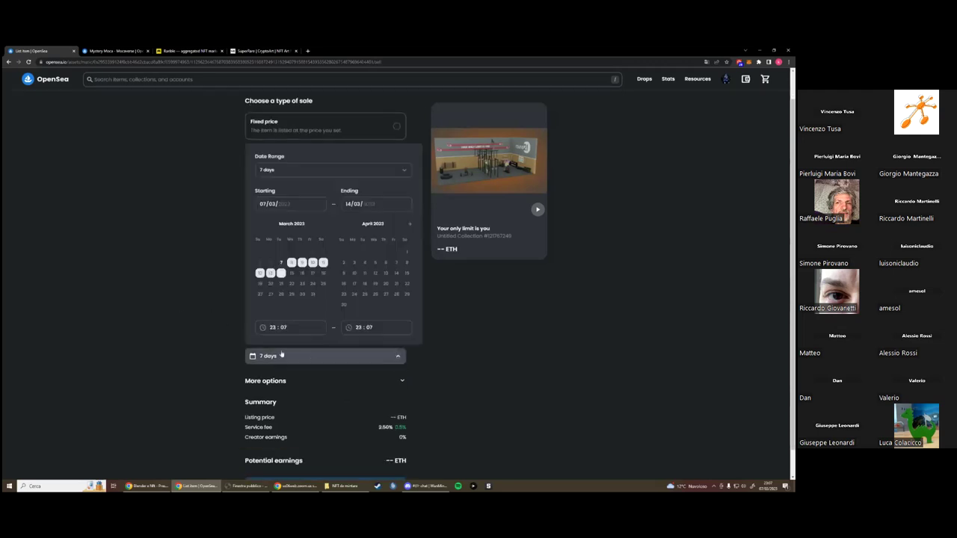
{"action": "left_click", "coordinate": [340, 171]}
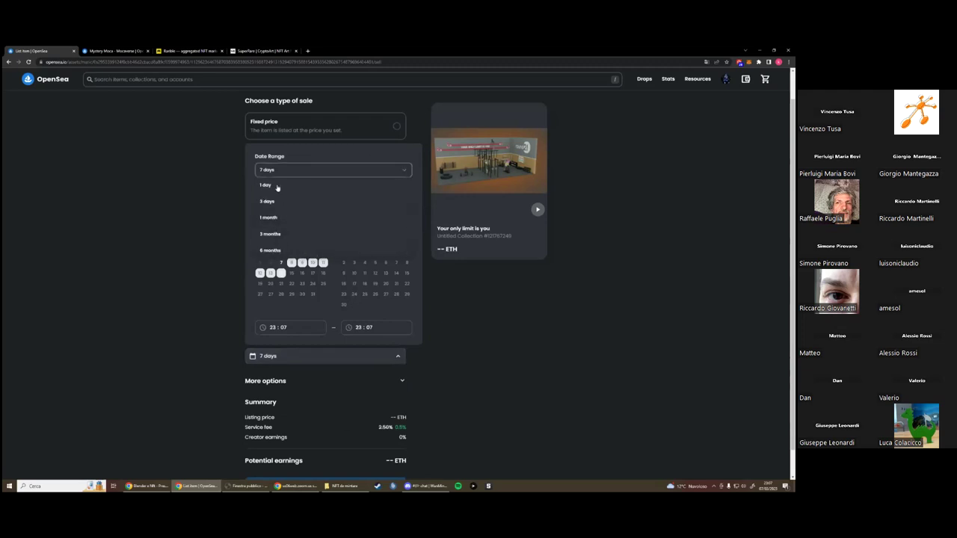
{"action": "left_click", "coordinate": [160, 241]}
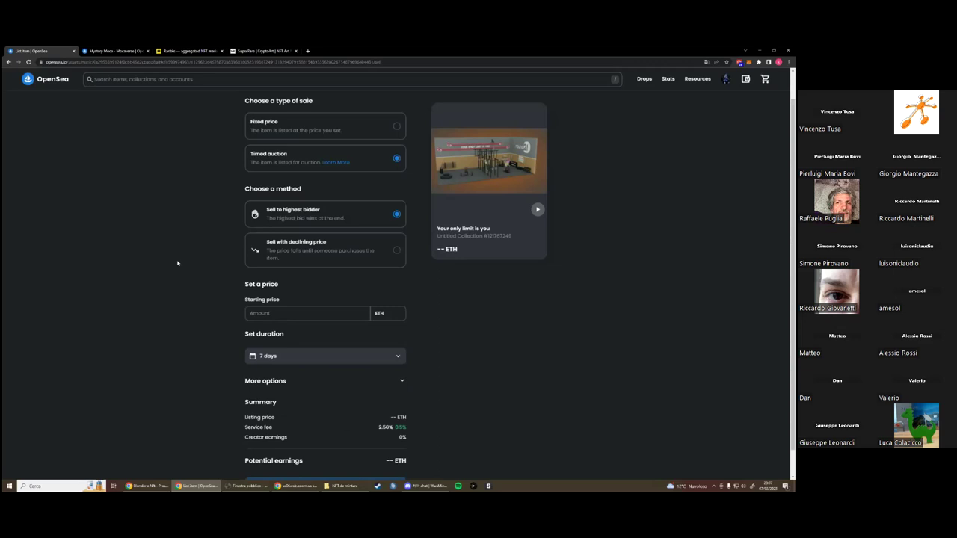
{"action": "scroll", "coordinate": [177, 265], "scroll_direction": "up", "scroll_amount": 1}
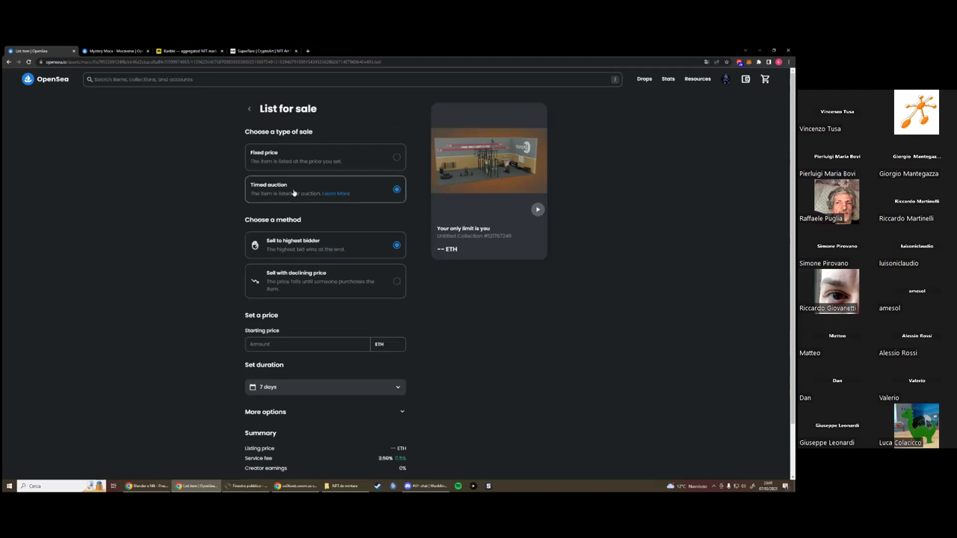
{"action": "scroll", "coordinate": [202, 216], "scroll_direction": "down", "scroll_amount": 1}
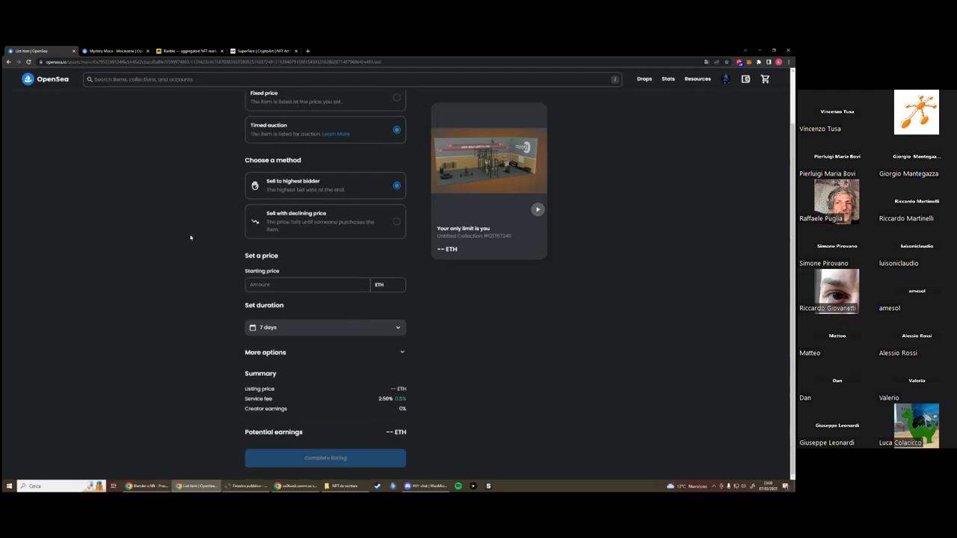
{"action": "scroll", "coordinate": [200, 254], "scroll_direction": "up", "scroll_amount": 1}
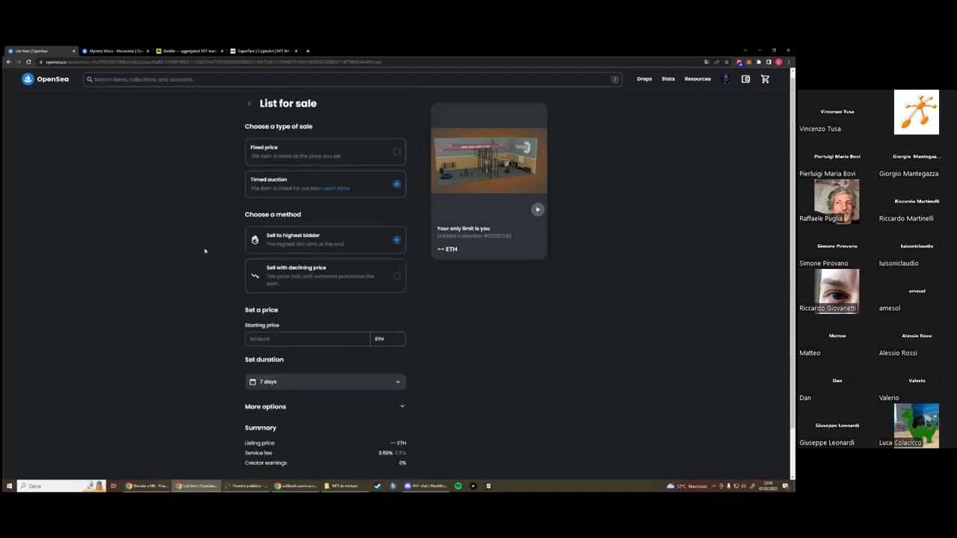
{"action": "left_click", "coordinate": [388, 158]}
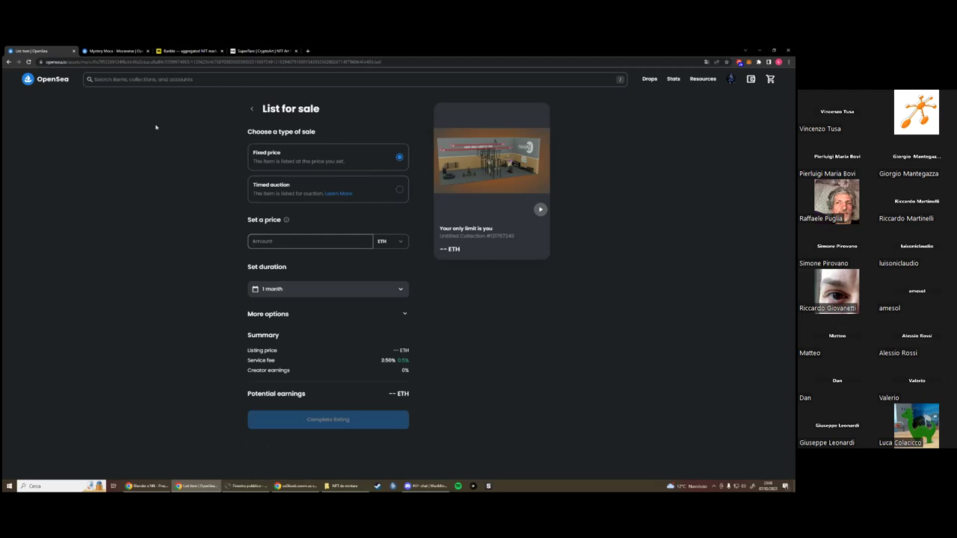
Step: Switch to the SuperRare site and examine its feed of artworks, sales and bids, plus its trending artists, collectors and featured releases
{"action": "key", "text": "ctrl+4"}
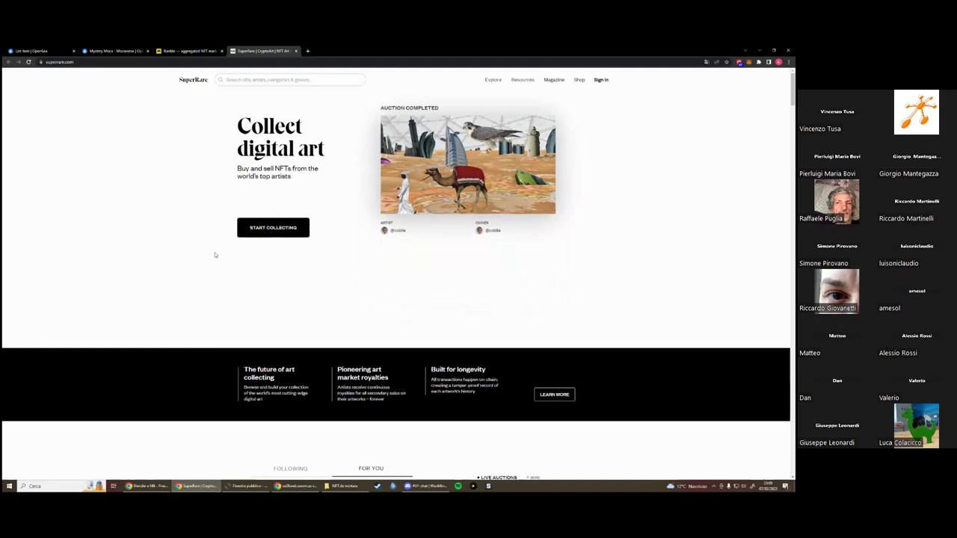
{"action": "scroll", "coordinate": [215, 255], "scroll_direction": "down", "scroll_amount": 10}
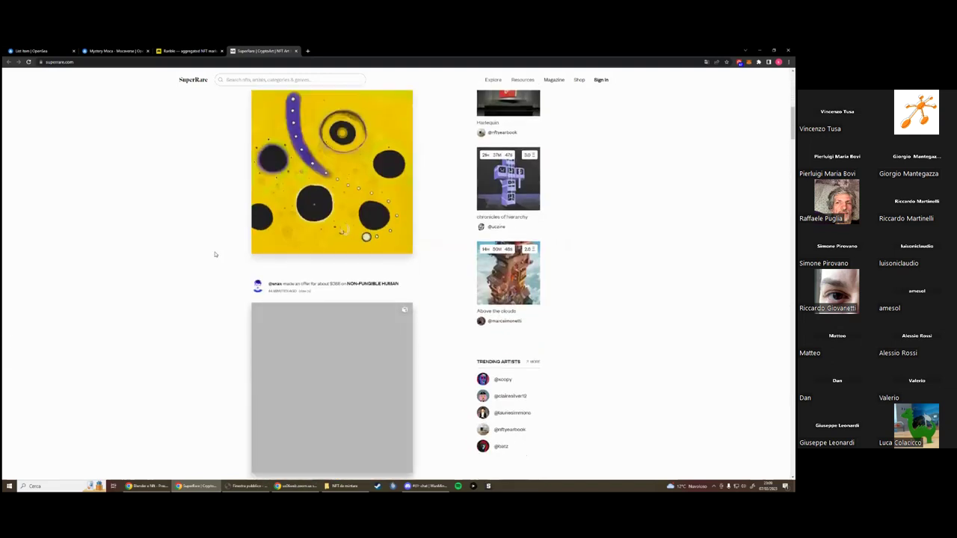
{"action": "scroll", "coordinate": [449, 244], "scroll_direction": "down", "scroll_amount": 5}
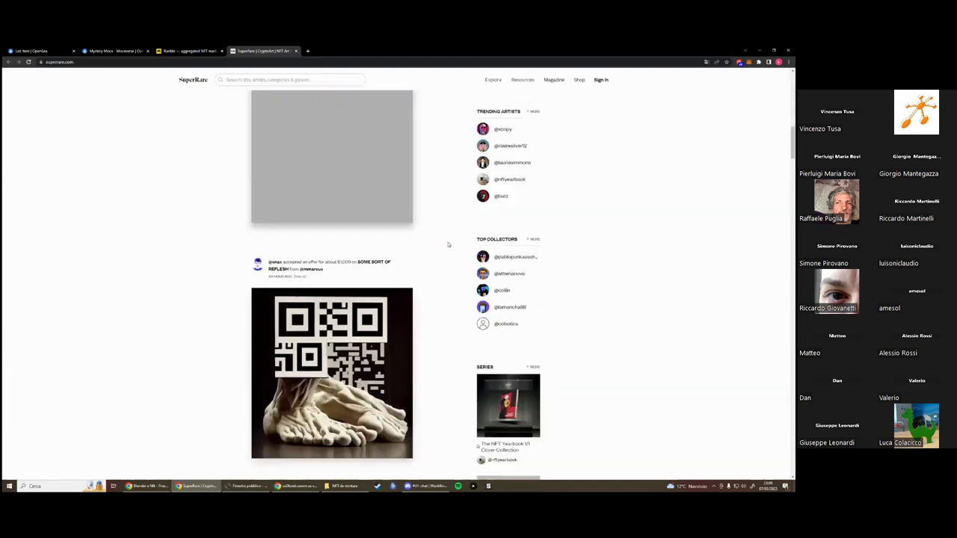
{"action": "scroll", "coordinate": [450, 259], "scroll_direction": "down", "scroll_amount": 5}
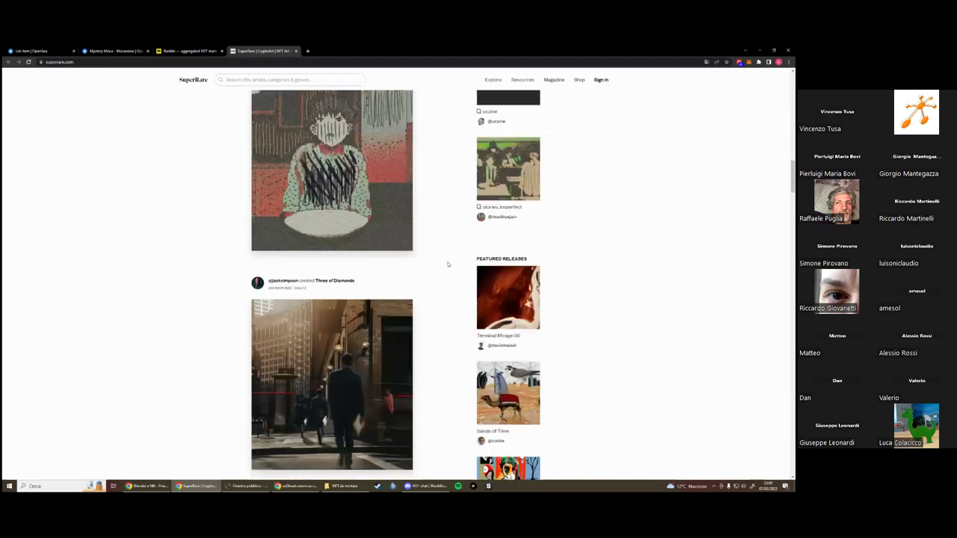
{"action": "scroll", "coordinate": [448, 264], "scroll_direction": "down", "scroll_amount": 5}
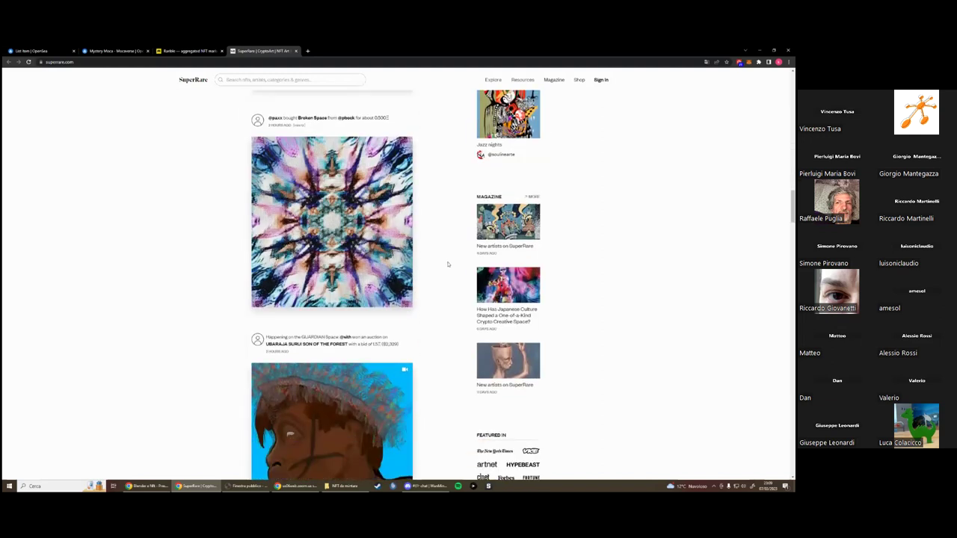
{"action": "scroll", "coordinate": [448, 263], "scroll_direction": "down", "scroll_amount": 7}
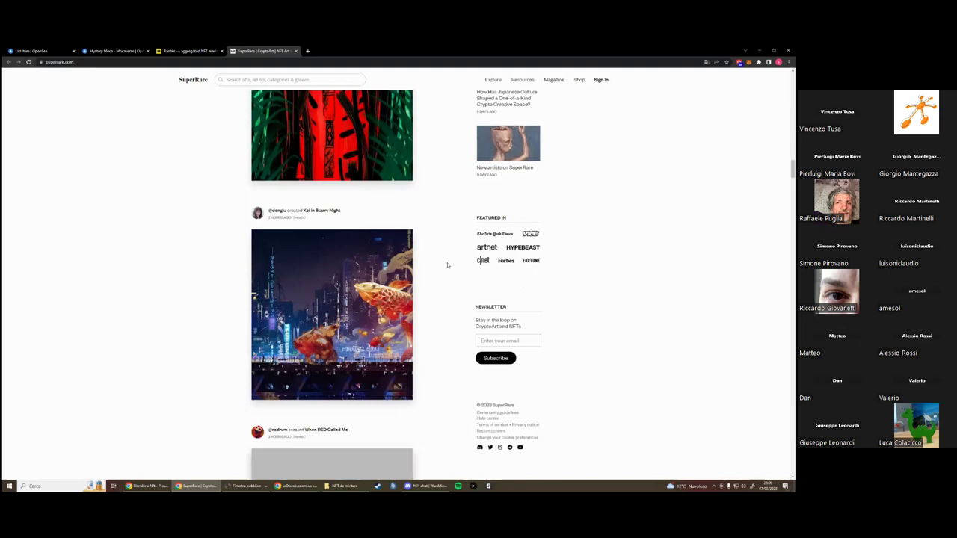
{"action": "scroll", "coordinate": [448, 264], "scroll_direction": "down", "scroll_amount": 8}
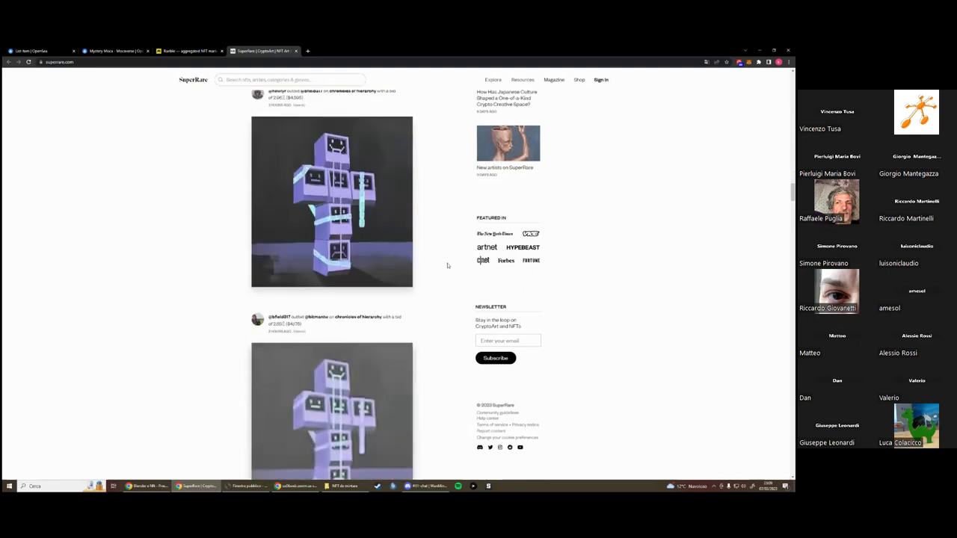
{"action": "scroll", "coordinate": [447, 265], "scroll_direction": "down", "scroll_amount": 3}
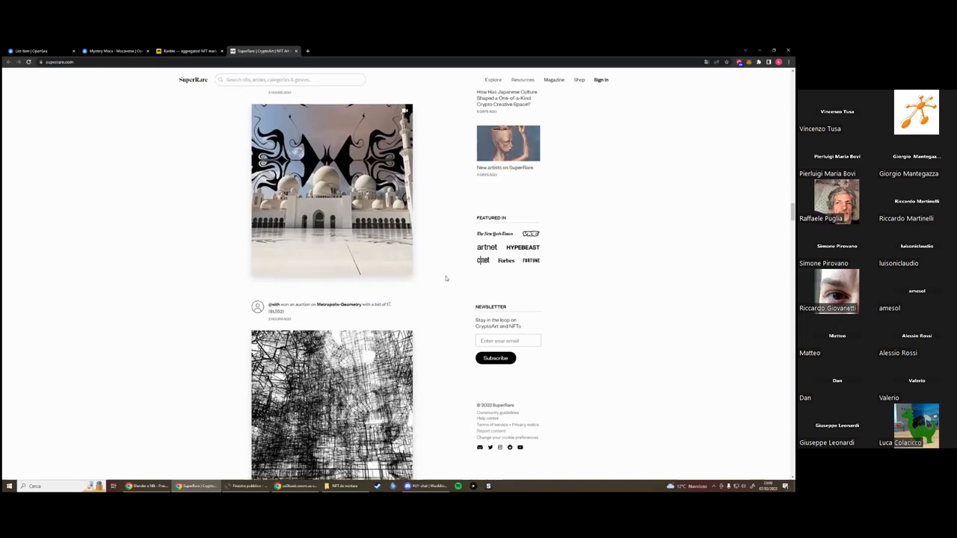
{"action": "scroll", "coordinate": [446, 279], "scroll_direction": "down", "scroll_amount": 2}
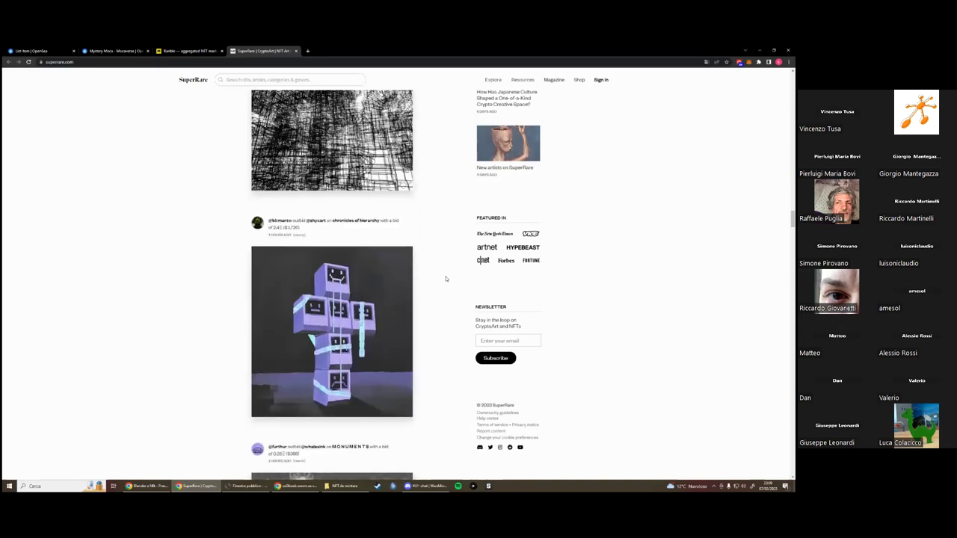